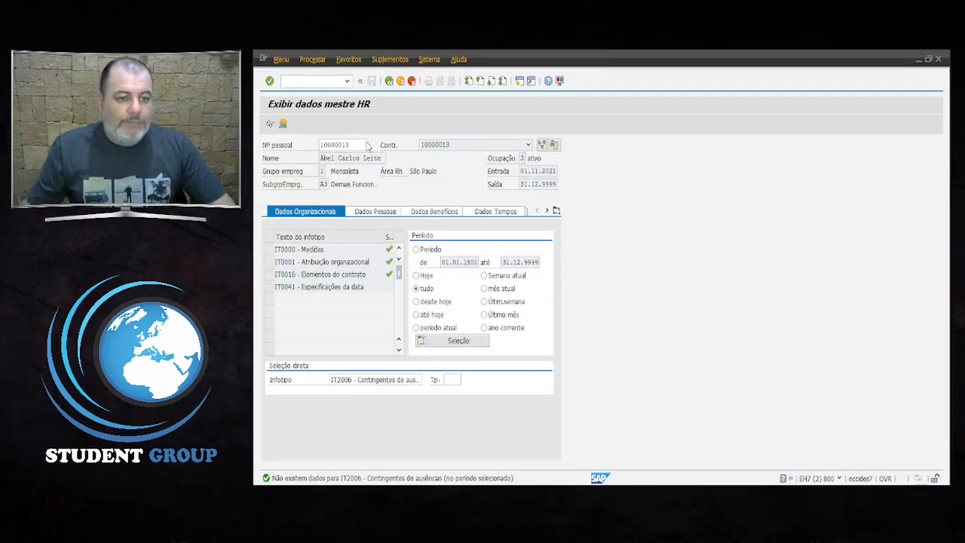
# Leave the HR master data display and open transaction PC00_M37_QGEN for generating legal vacation entitlement.
pyautogui.press('F3')
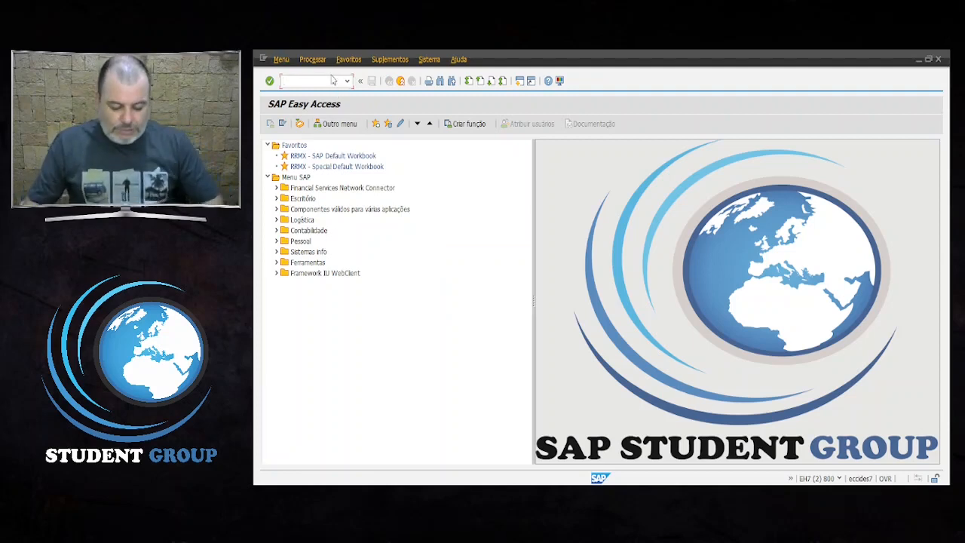
pyautogui.write('PC')
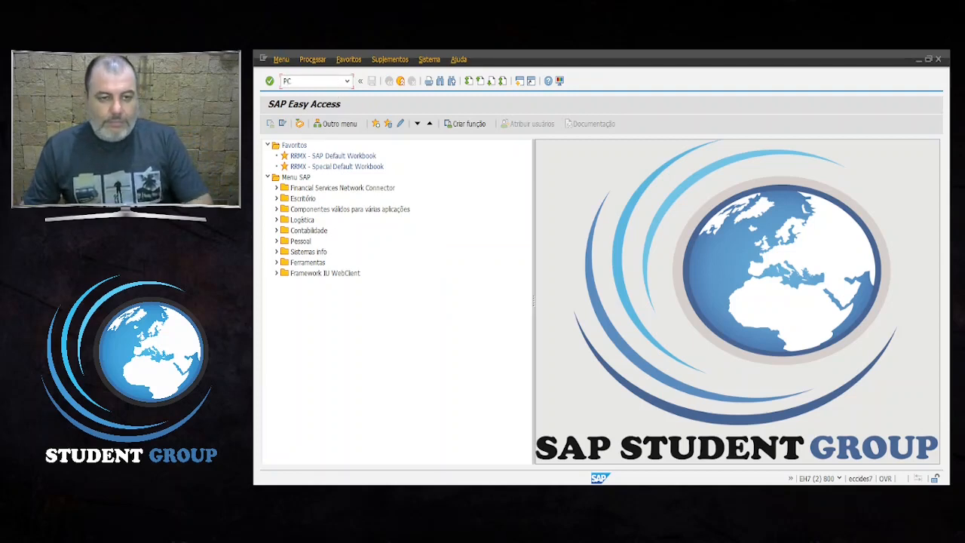
pyautogui.write('00')
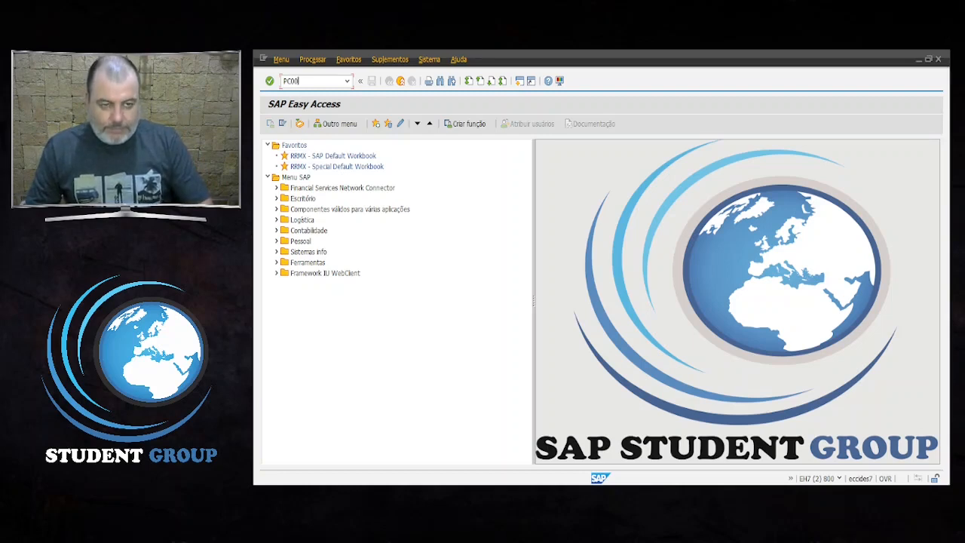
pyautogui.write('_')
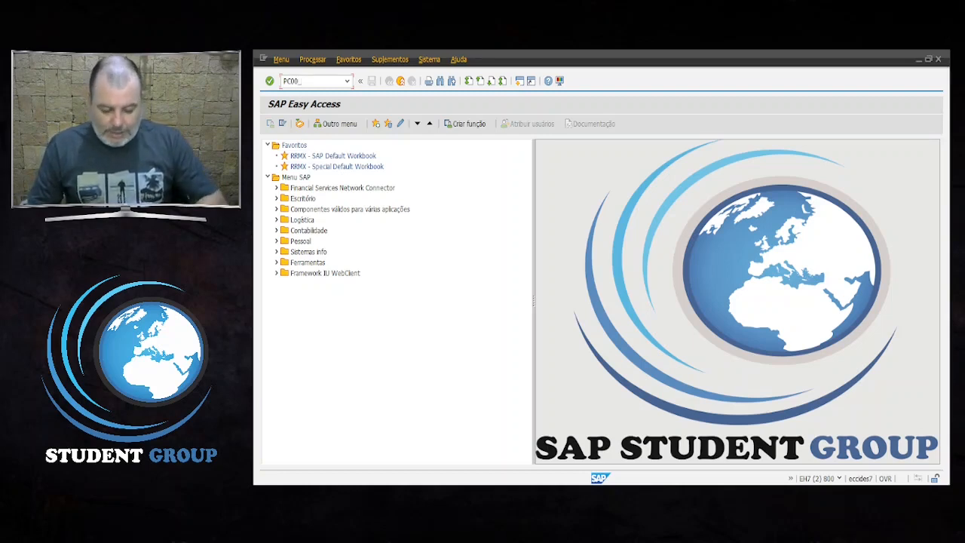
pyautogui.write('M37')
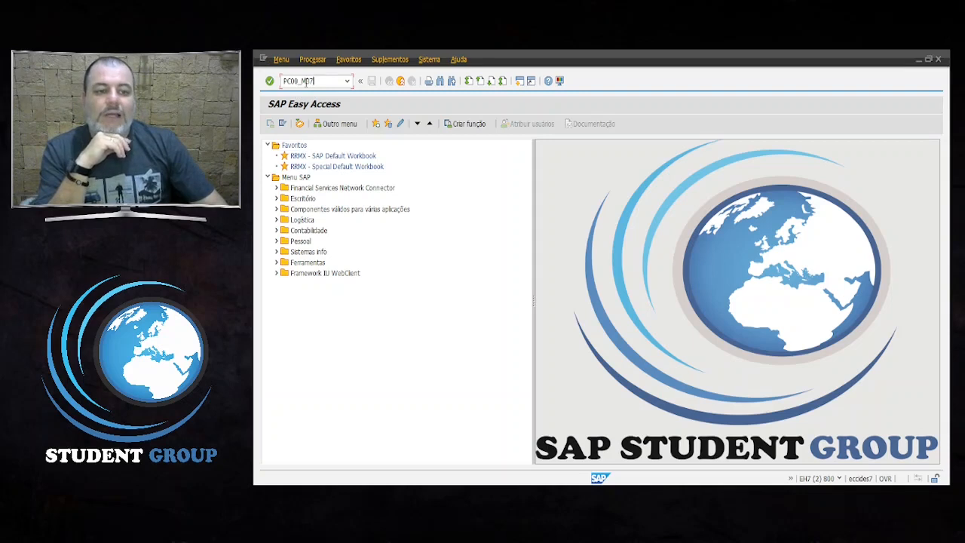
pyautogui.write('QGEN')
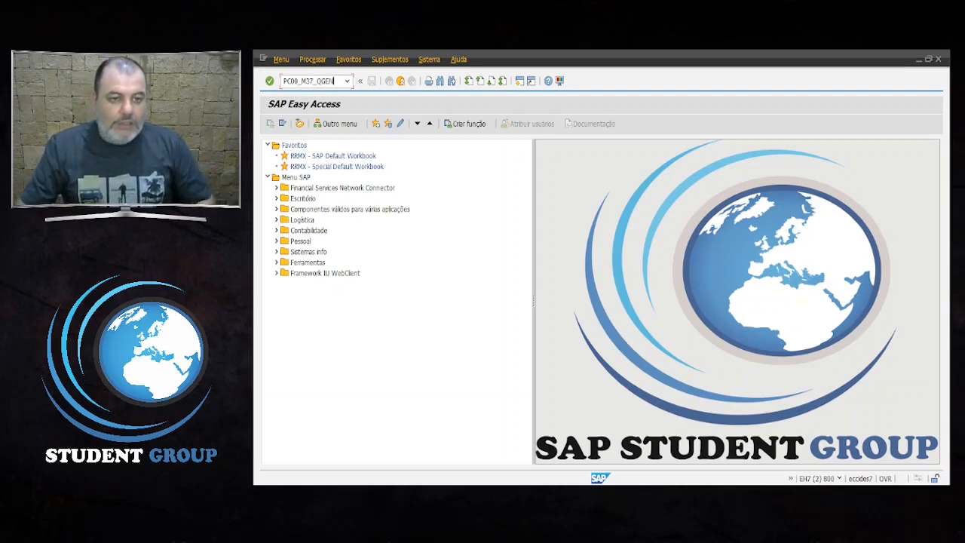
pyautogui.press('Return')
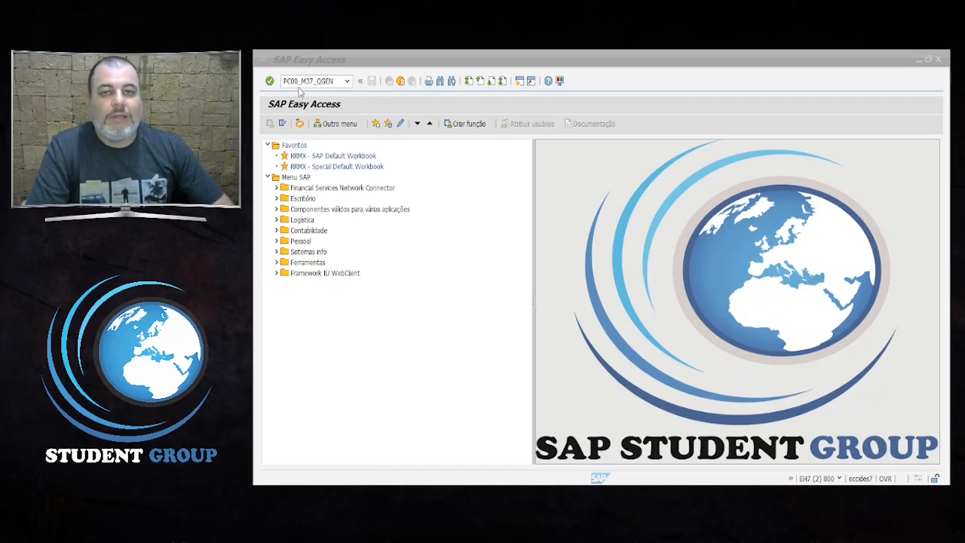
pyautogui.click(337, 81)
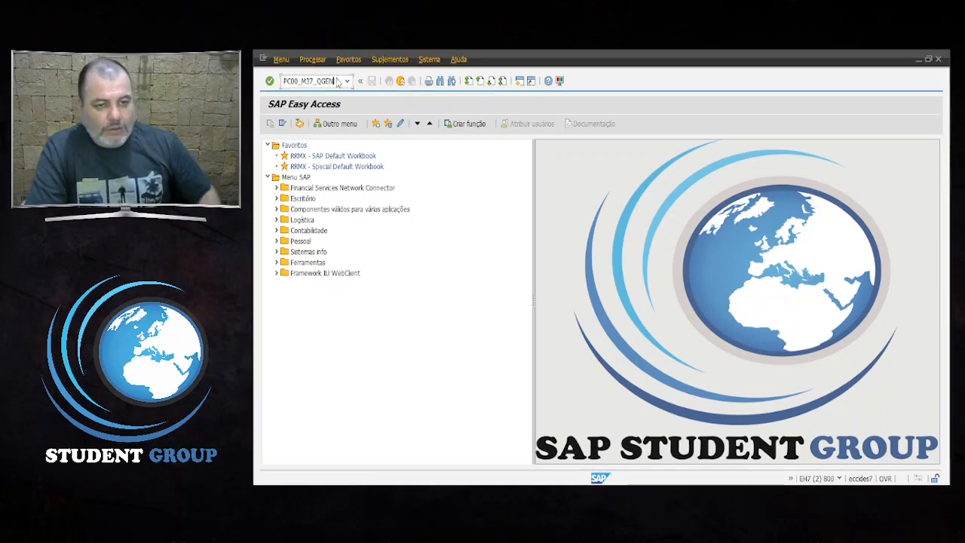
pyautogui.press('Return')
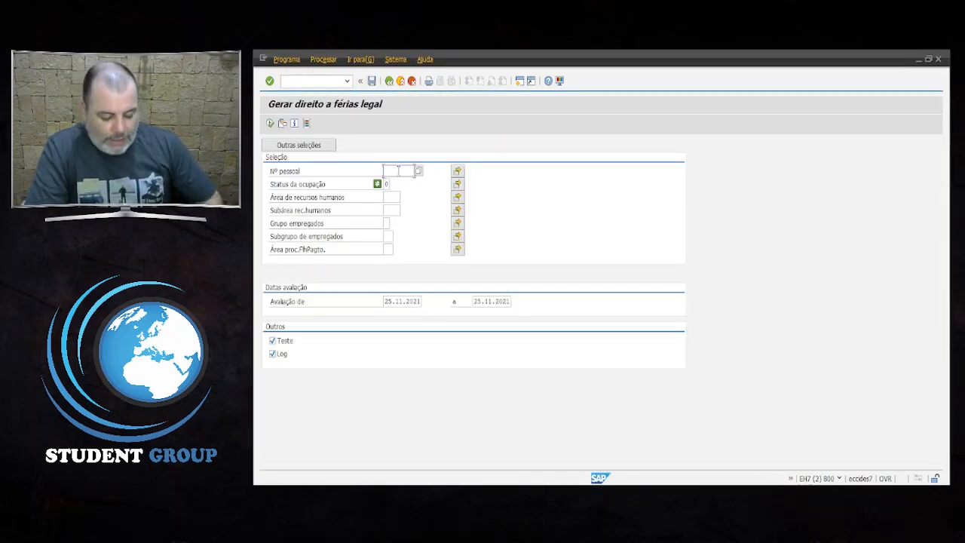
# Run the vacation entitlement generation in test mode with log for the employee's personnel number, evaluating 01.11.2021 to 30.11.2021.
pyautogui.click(397, 171)
pyautogui.click(398, 181)
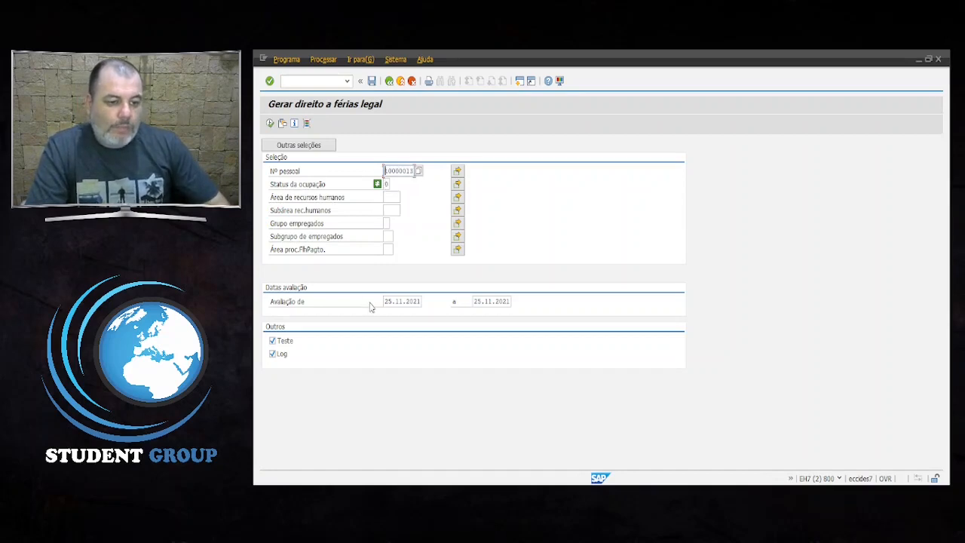
pyautogui.moveTo(383, 301); pyautogui.dragTo(422, 301)
pyautogui.write('01112021')
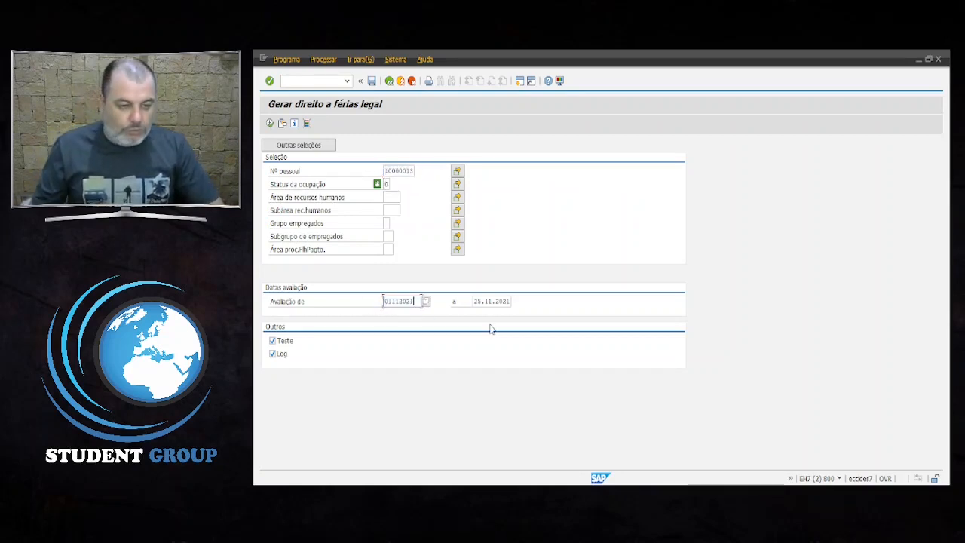
pyautogui.press('Tab')
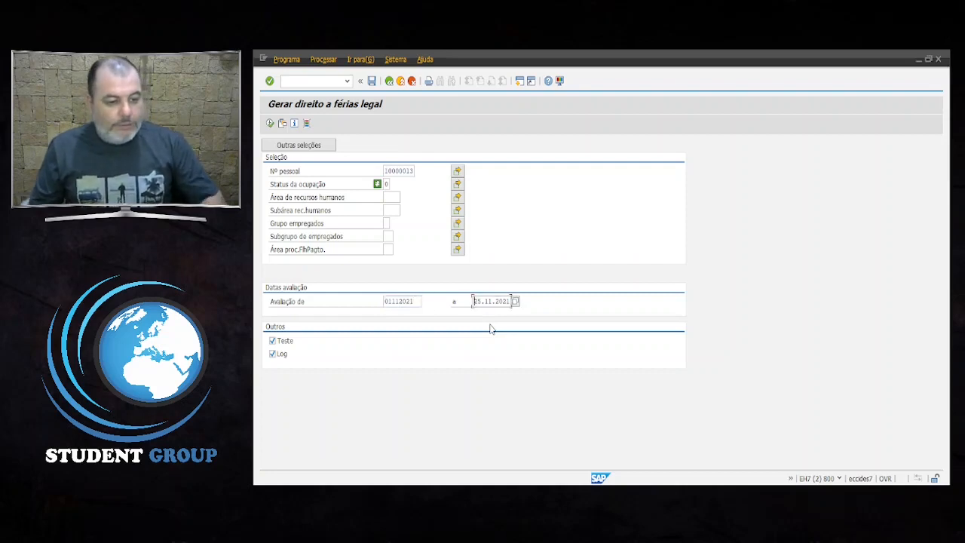
pyautogui.moveTo(474, 301); pyautogui.dragTo(558, 315)
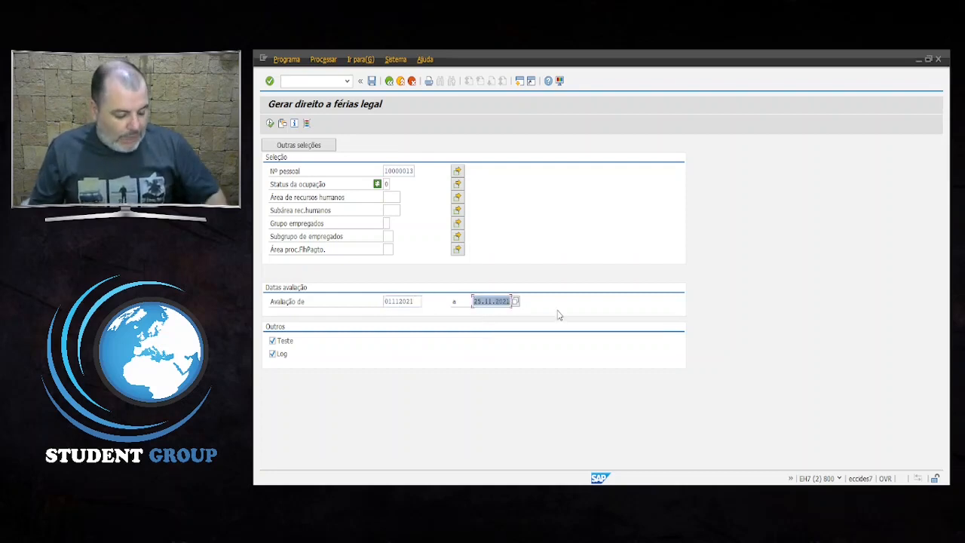
pyautogui.write('30')
pyautogui.click(497, 314)
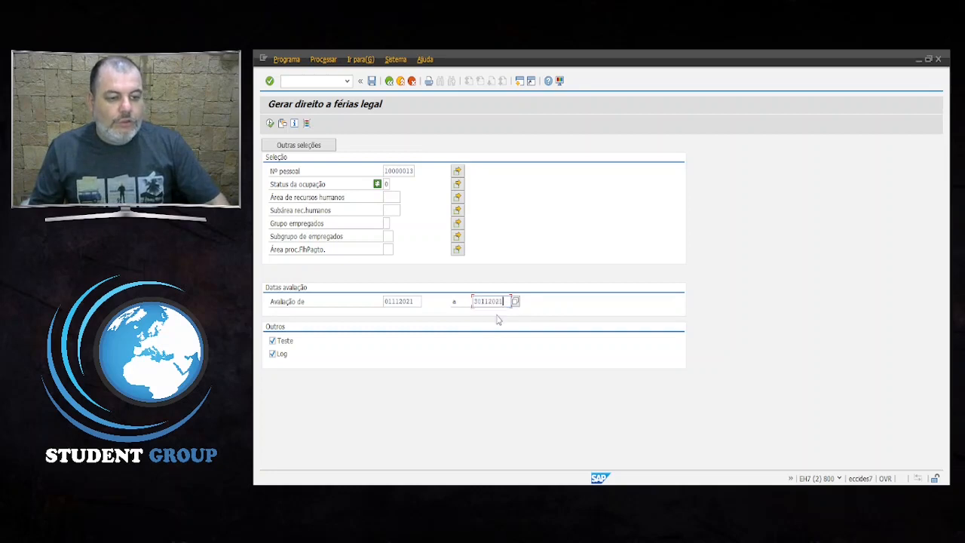
pyautogui.press('Return')
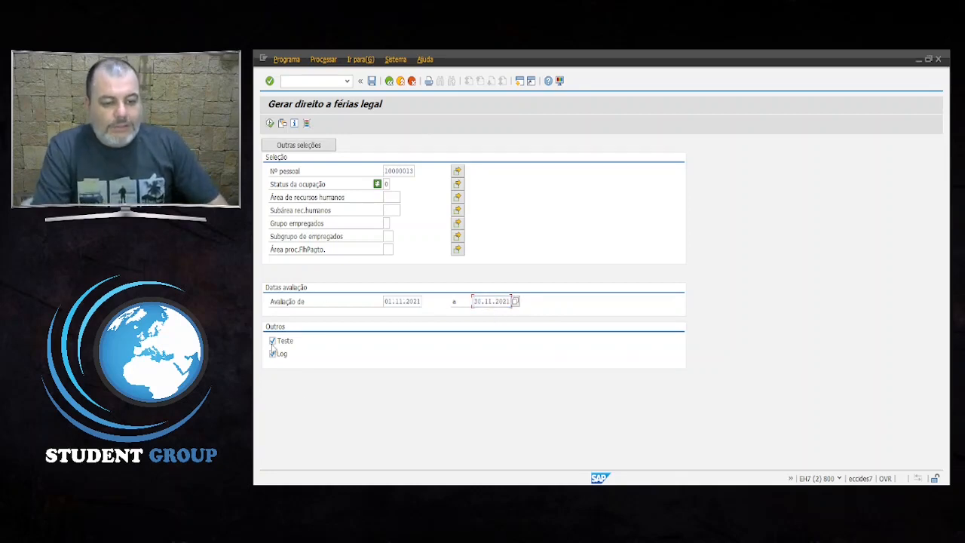
pyautogui.click(271, 124)
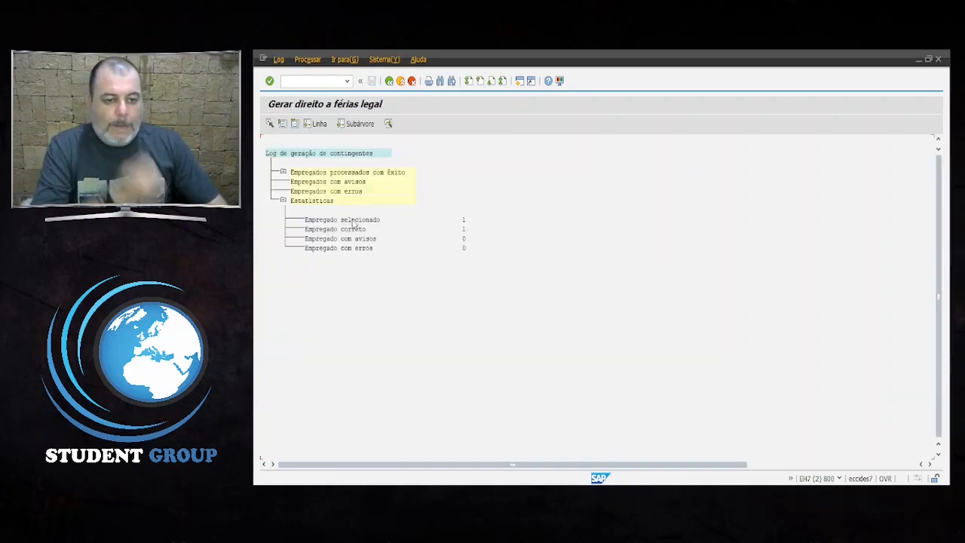
# Examine the successfully processed employee's acquisition period calculation and the summary of all generated quotas in the log.
pyautogui.click(283, 172)
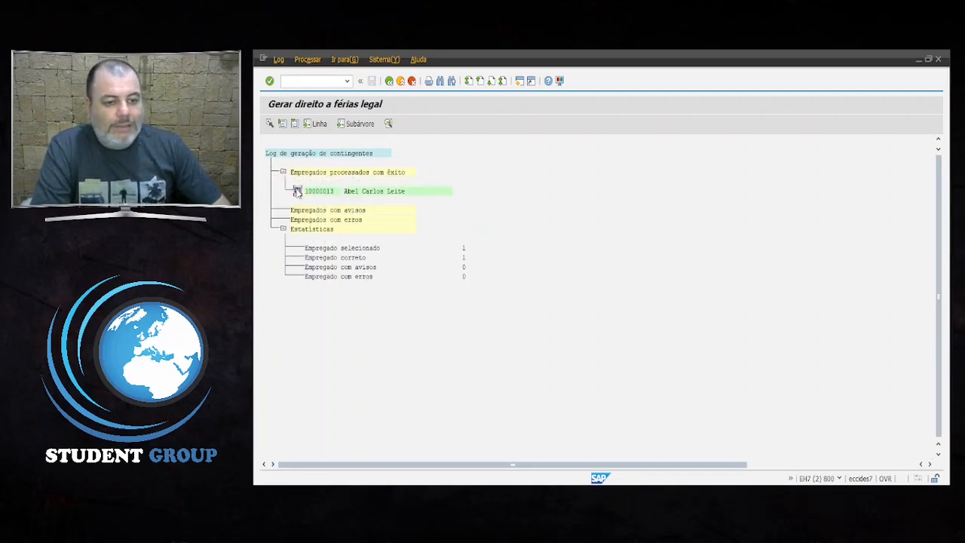
pyautogui.click(297, 190)
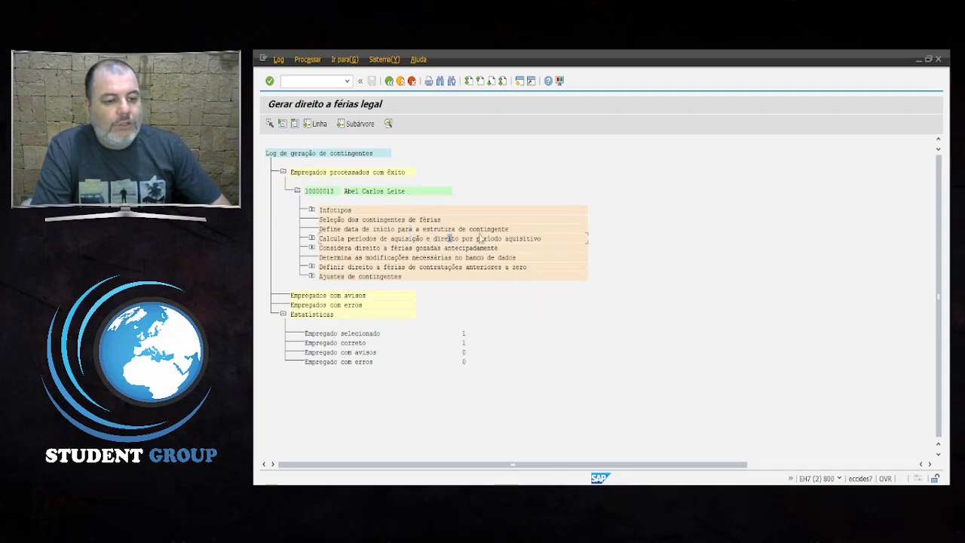
pyautogui.click(311, 238)
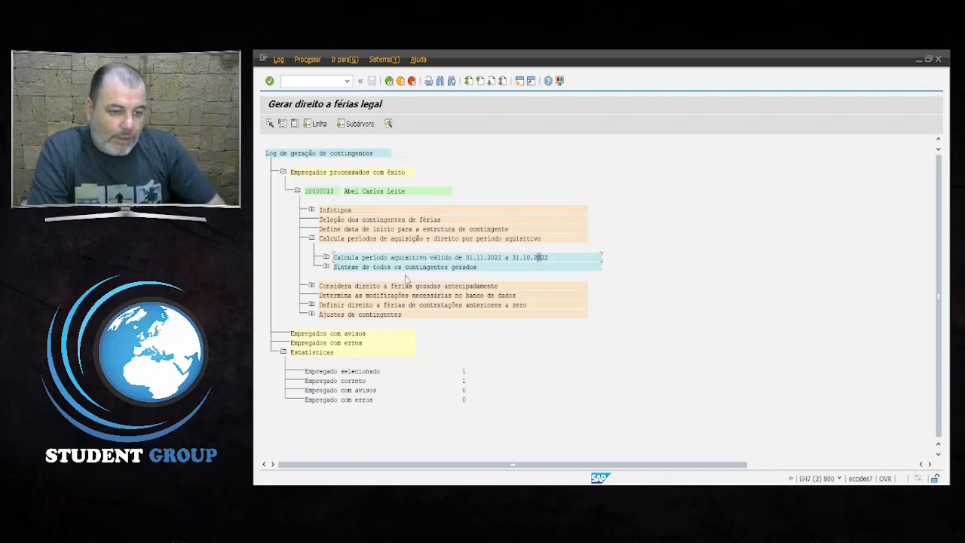
pyautogui.click(326, 267)
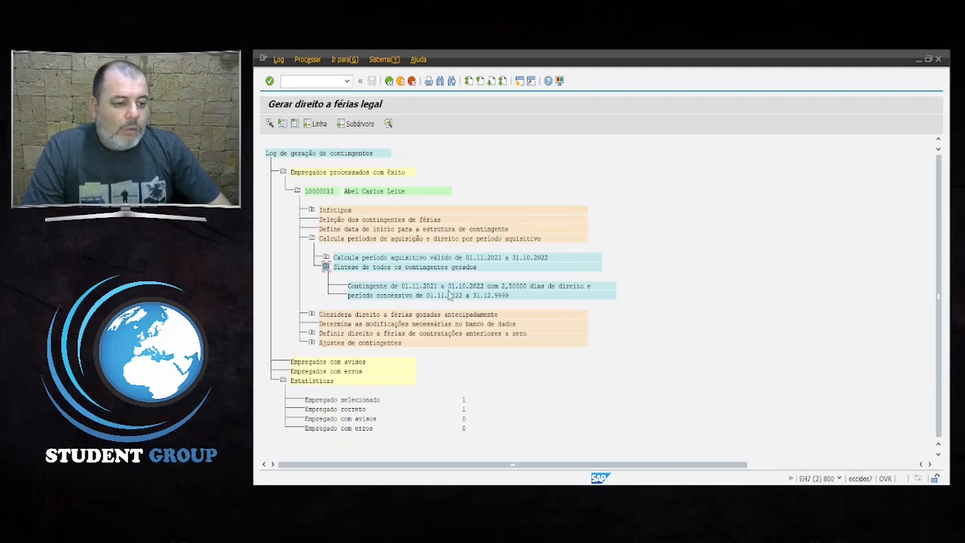
pyautogui.hscroll(2, 422, 294)
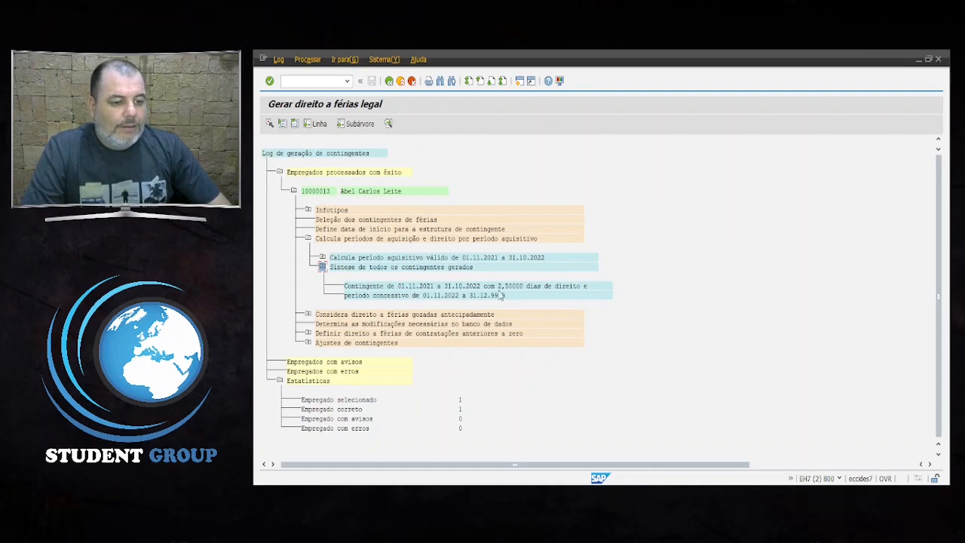
pyautogui.click(527, 289)
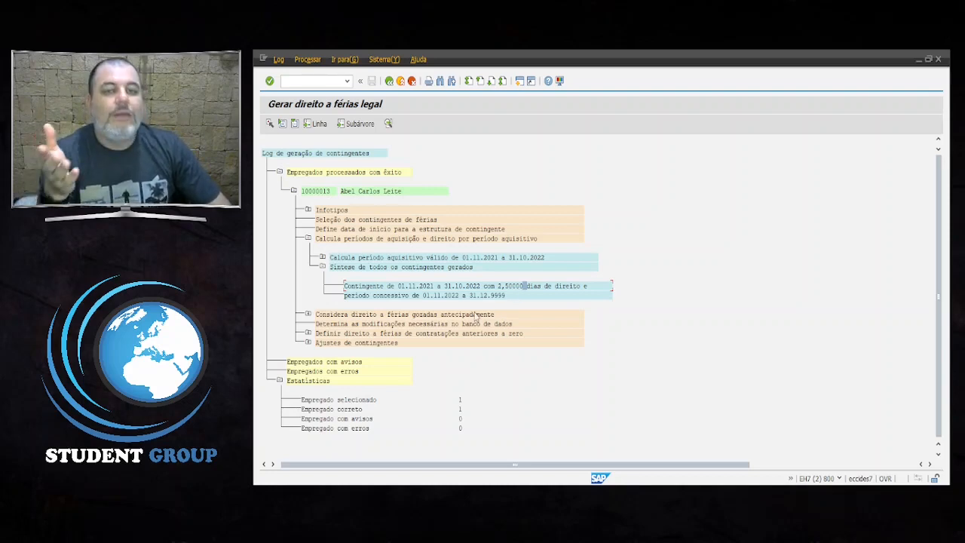
# Examine the log sections on vacation taken in advance and quota adjustments for the employee.
pyautogui.click(308, 315)
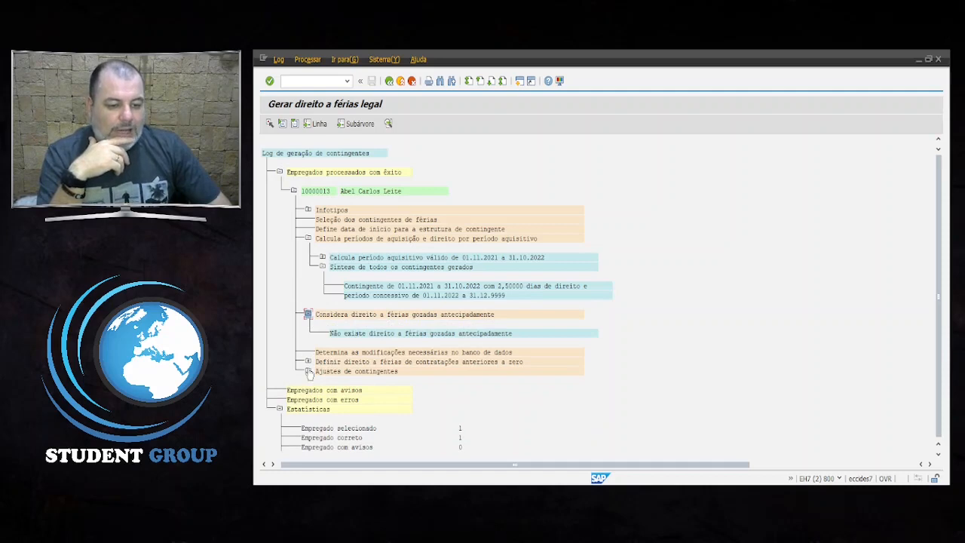
pyautogui.scroll(-1, 307, 369)
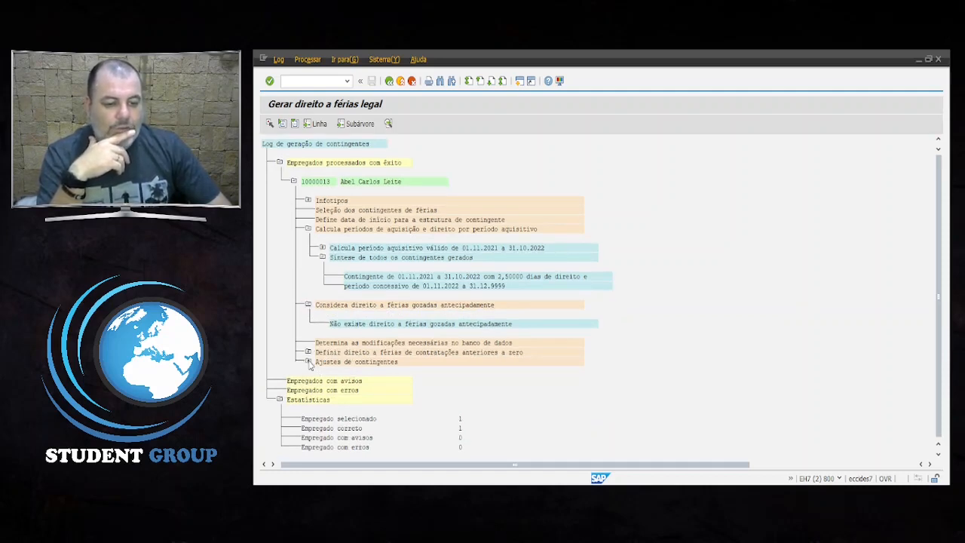
pyautogui.click(308, 362)
pyautogui.scroll(-1, 425, 258)
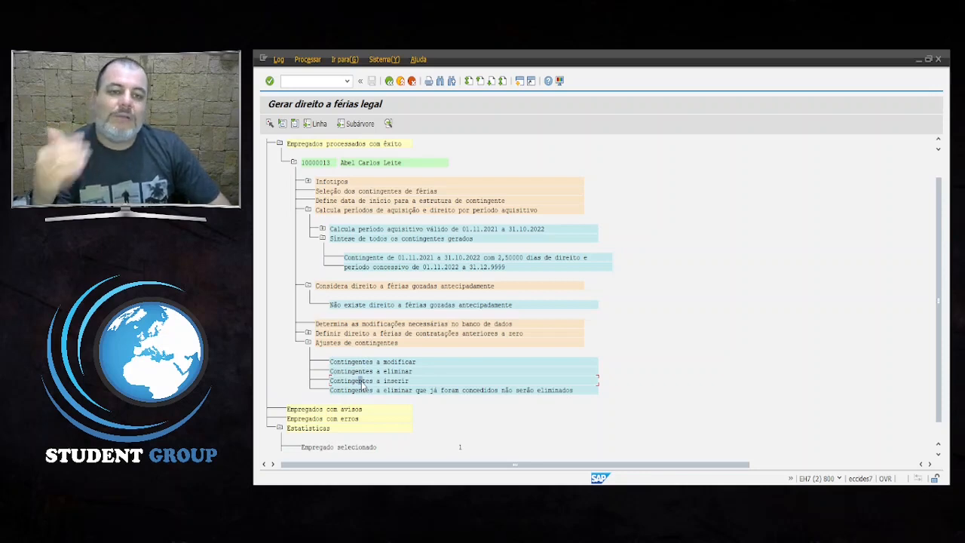
pyautogui.scroll(3, 383, 279)
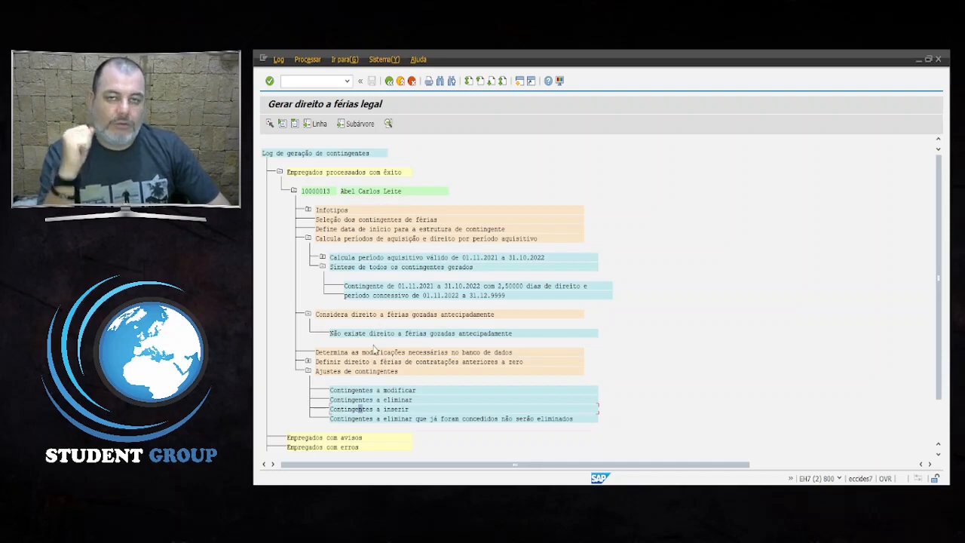
# Leave the vacation entitlement program and open time evaluation transaction PT60.
pyautogui.click(389, 81)
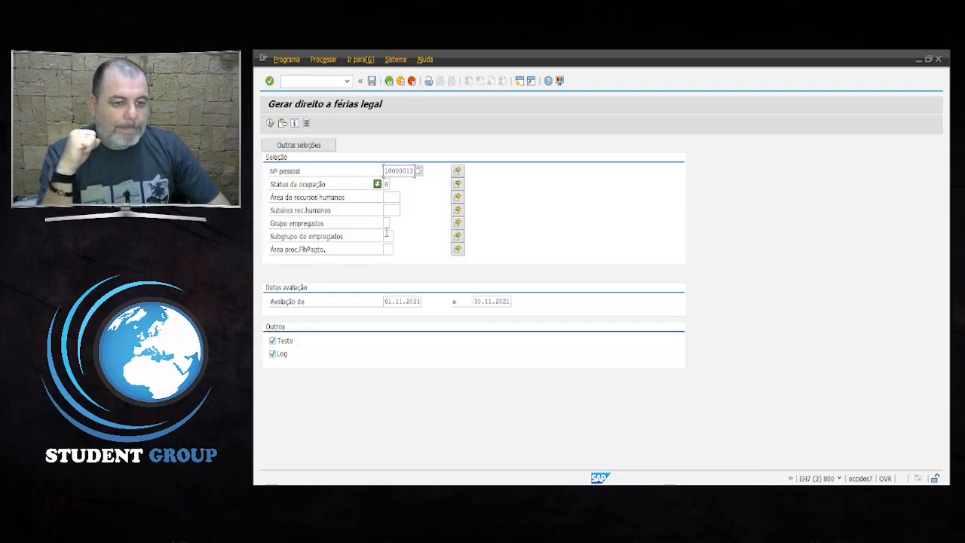
pyautogui.click(388, 82)
pyautogui.write('PY')
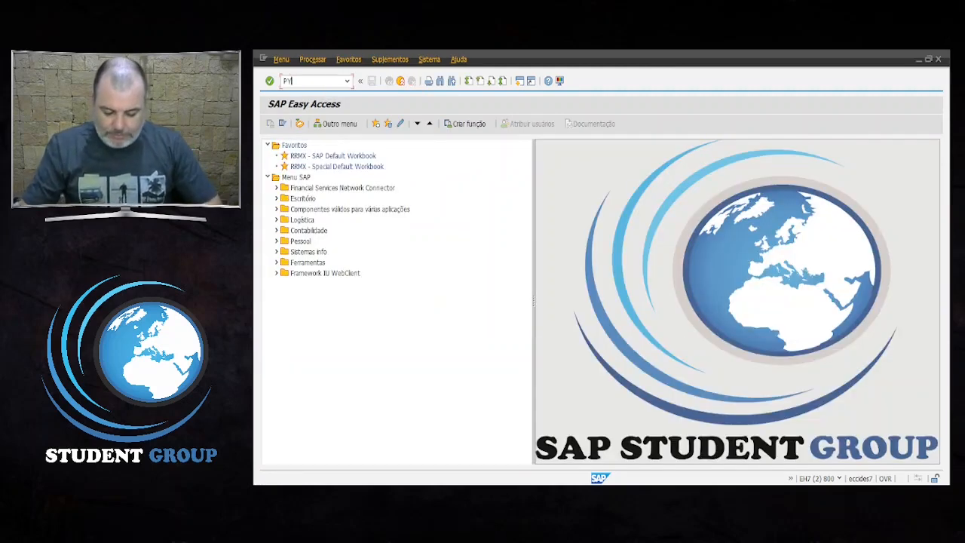
pyautogui.write('60')
pyautogui.press('Return')
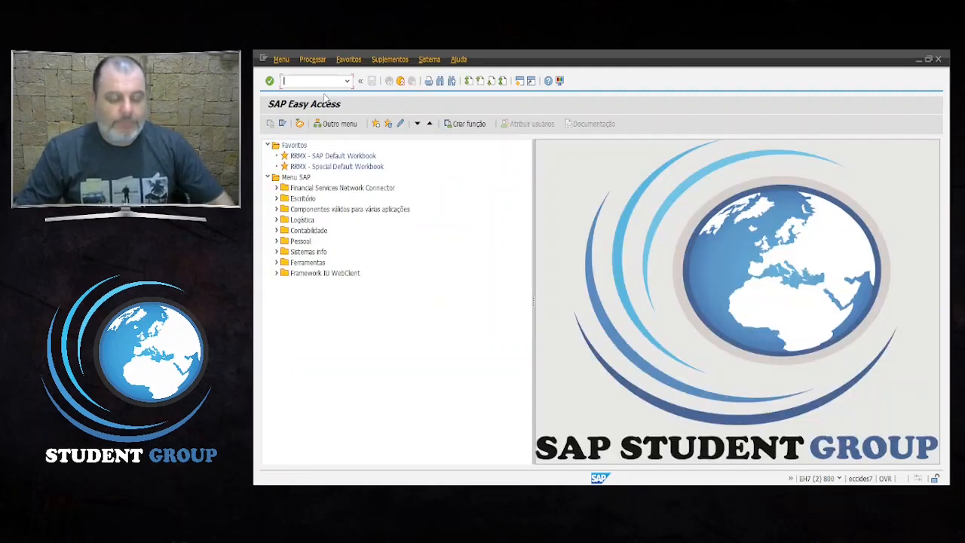
pyautogui.write('PT60')
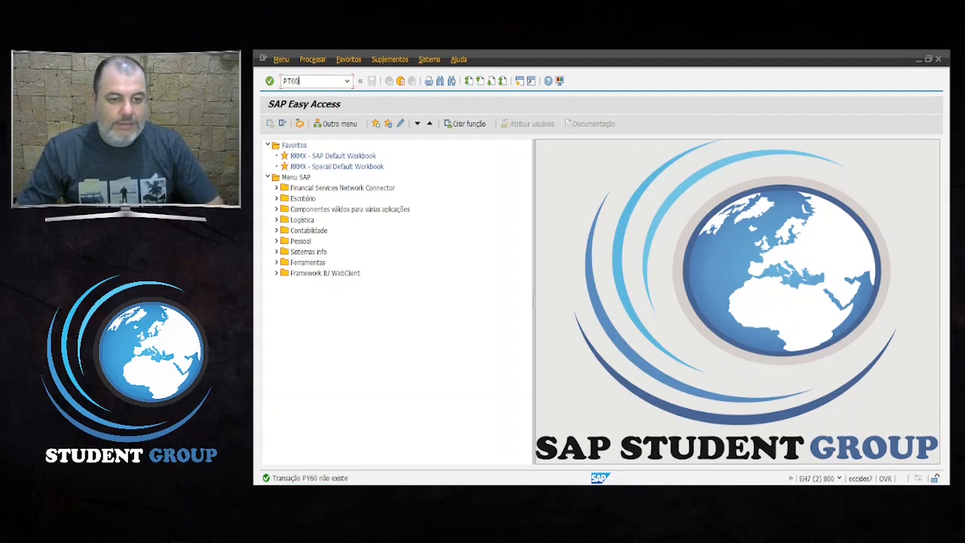
pyautogui.press('Return')
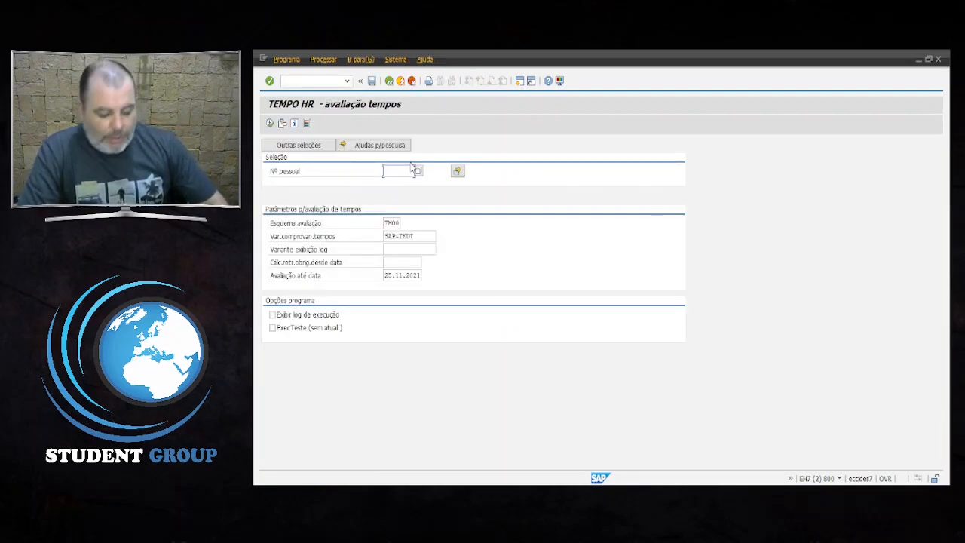
# Run time evaluation in test mode with the execution log for the employee's personnel number, using schema TM00 up to 25.11.2021.
pyautogui.write('10000010')
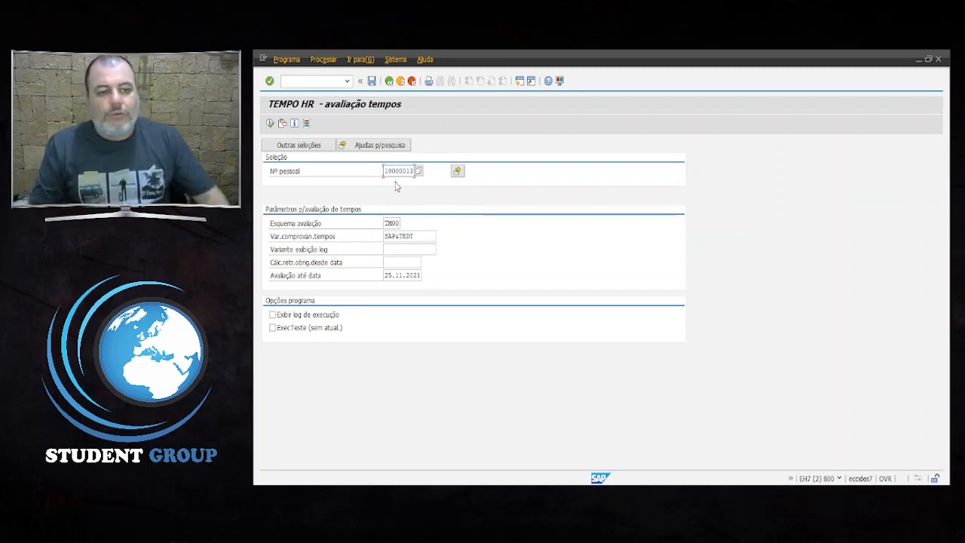
pyautogui.moveTo(384, 170); pyautogui.dragTo(416, 171)
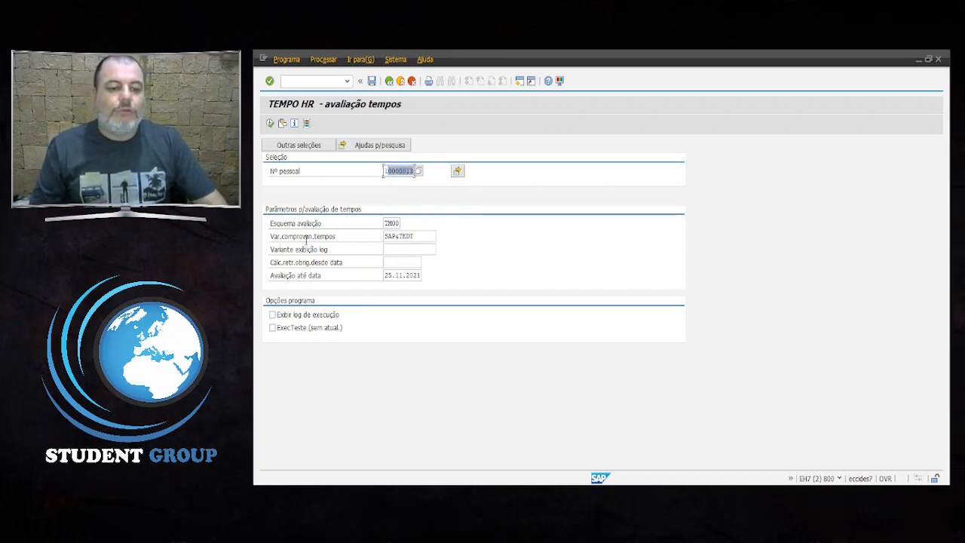
pyautogui.doubleClick(394, 223)
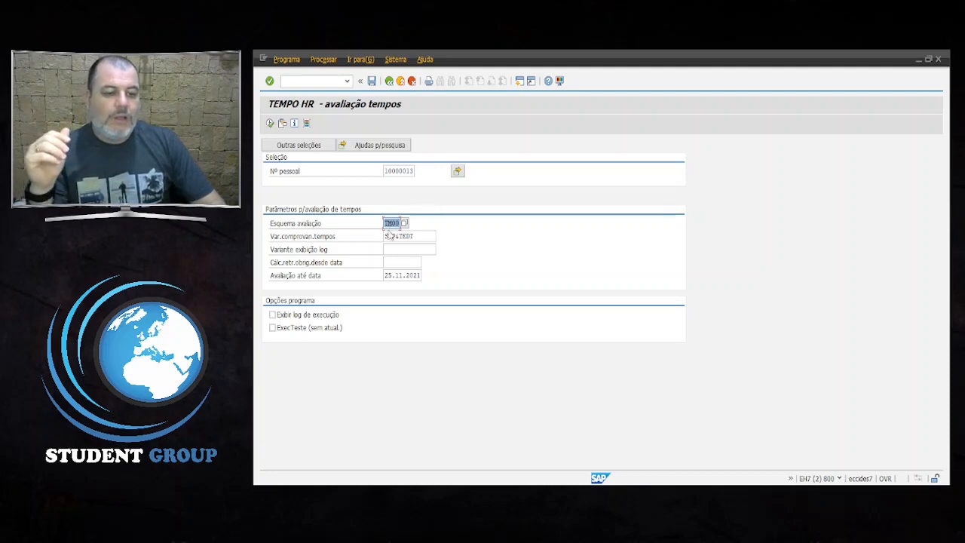
pyautogui.click(388, 223)
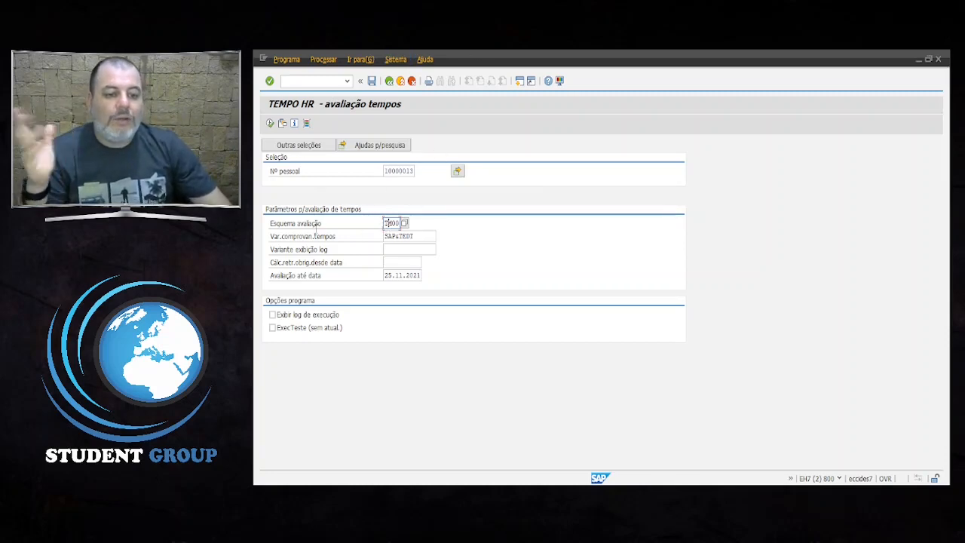
pyautogui.click(329, 220)
pyautogui.doubleClick(392, 223)
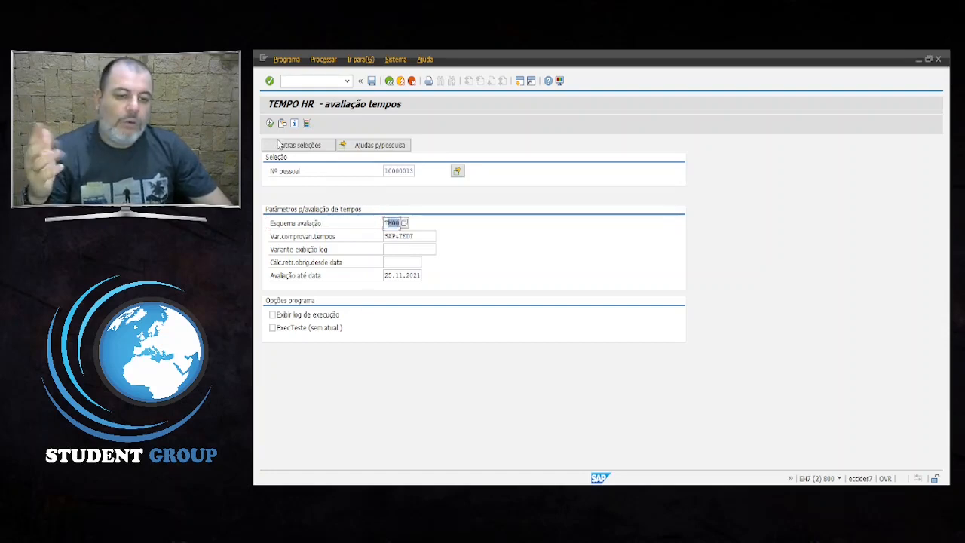
pyautogui.click(272, 314)
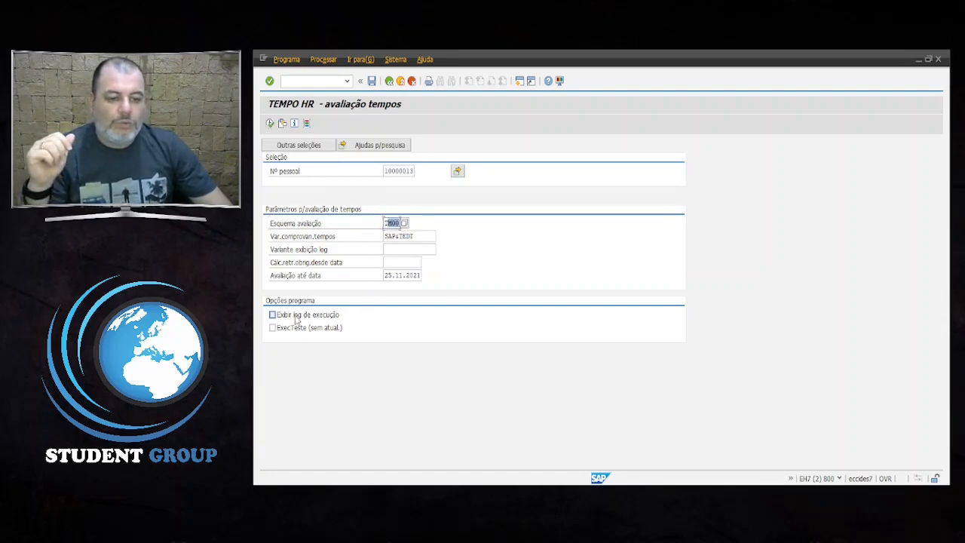
pyautogui.click(269, 123)
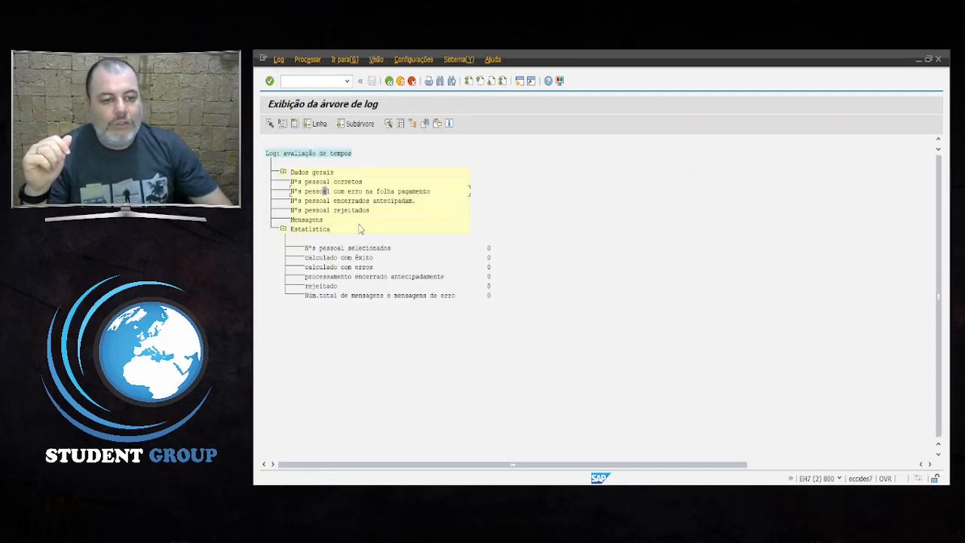
# Examine the personnel number categories and processing statistics in the time evaluation log, and return to the selection screen.
pyautogui.click(359, 182)
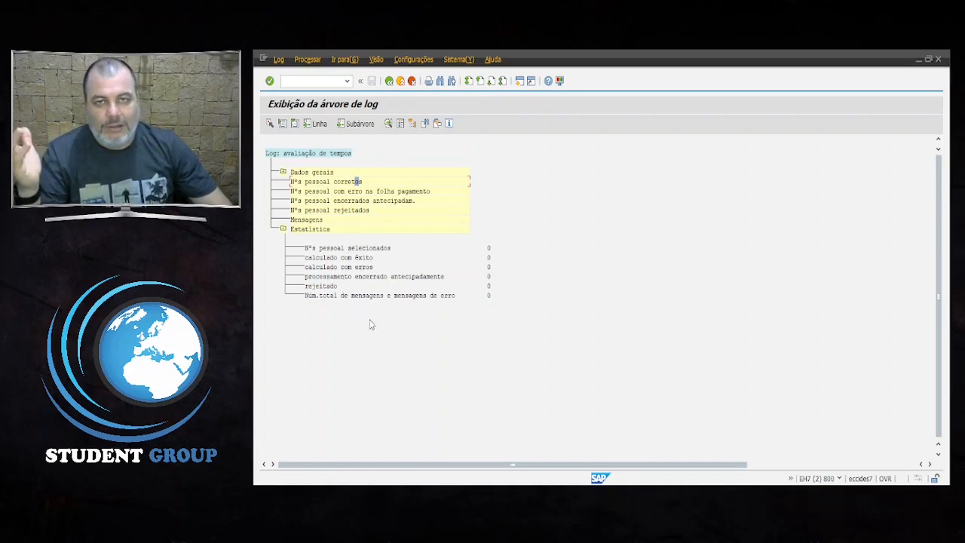
pyautogui.click(371, 276)
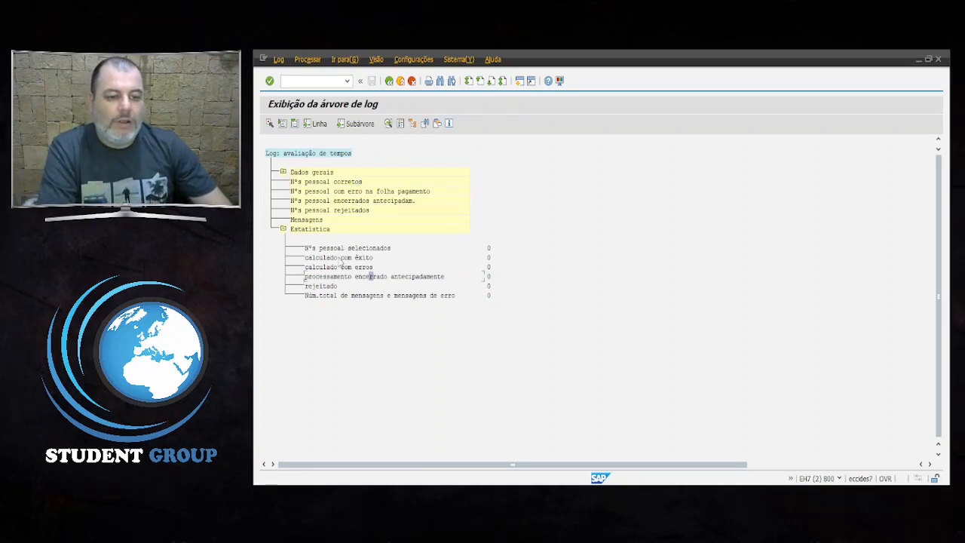
pyautogui.click(488, 247)
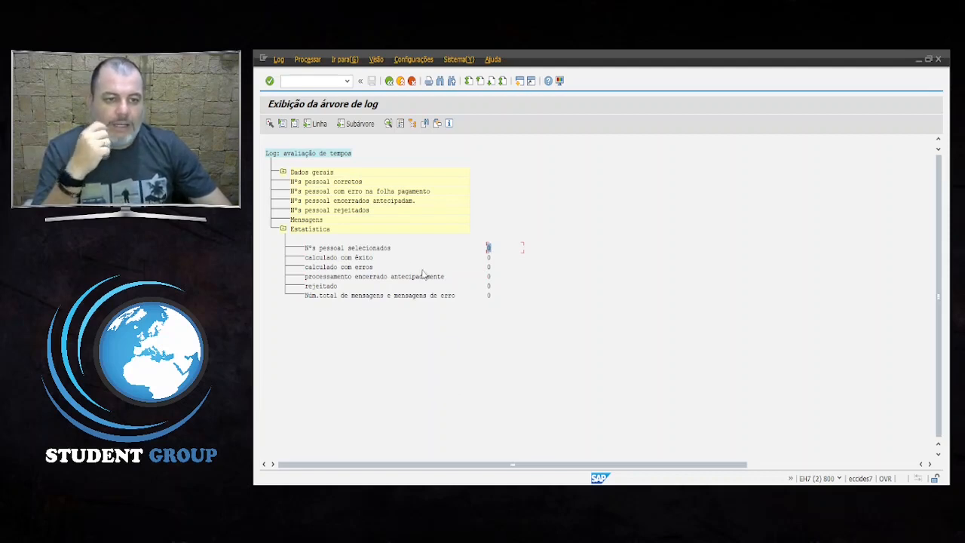
pyautogui.click(390, 83)
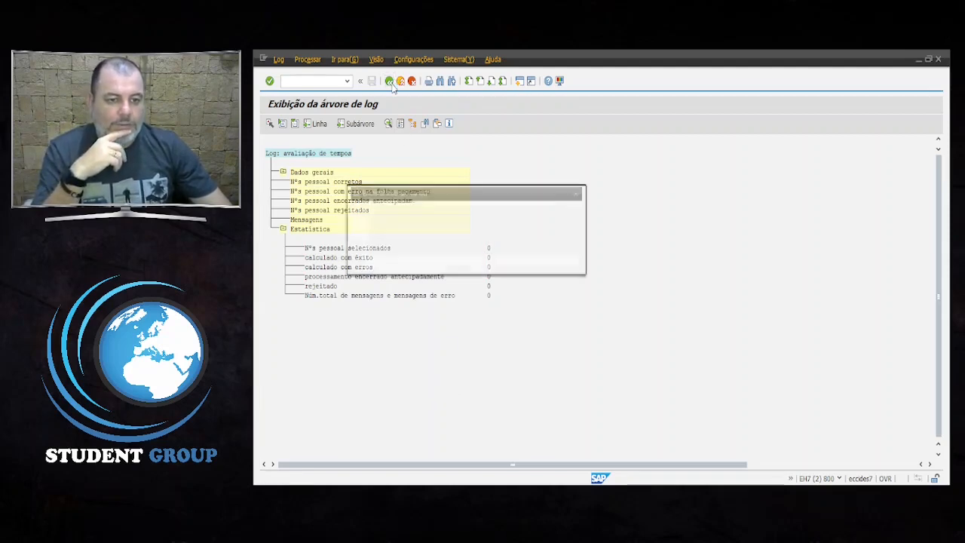
pyautogui.click(391, 264)
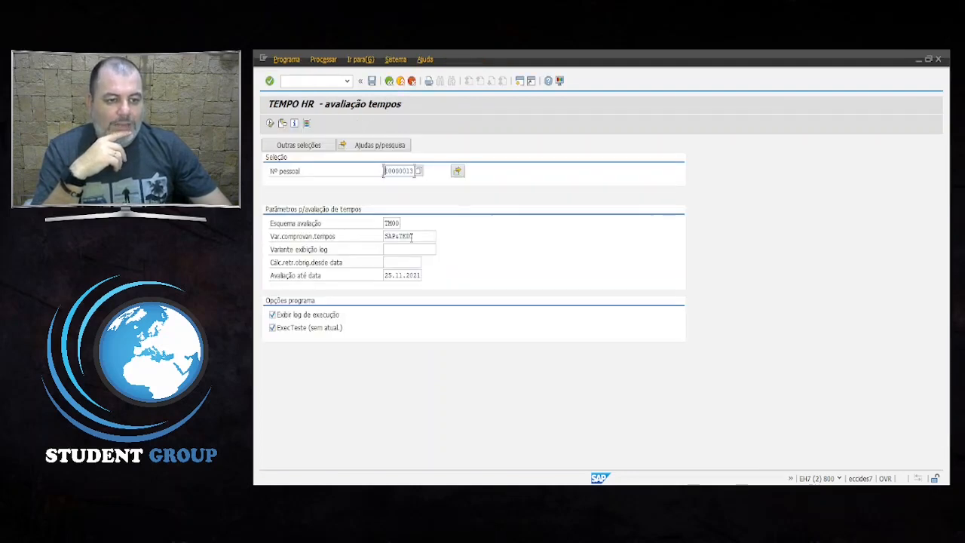
# Leave time evaluation and open transaction PT66 for displaying time evaluation results in cluster B2.
pyautogui.click(389, 81)
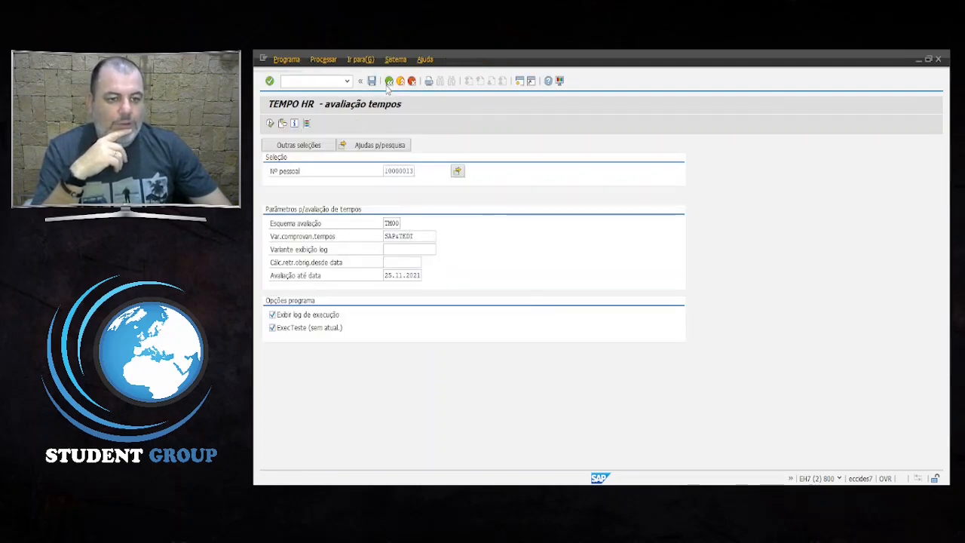
pyautogui.write('PT6')
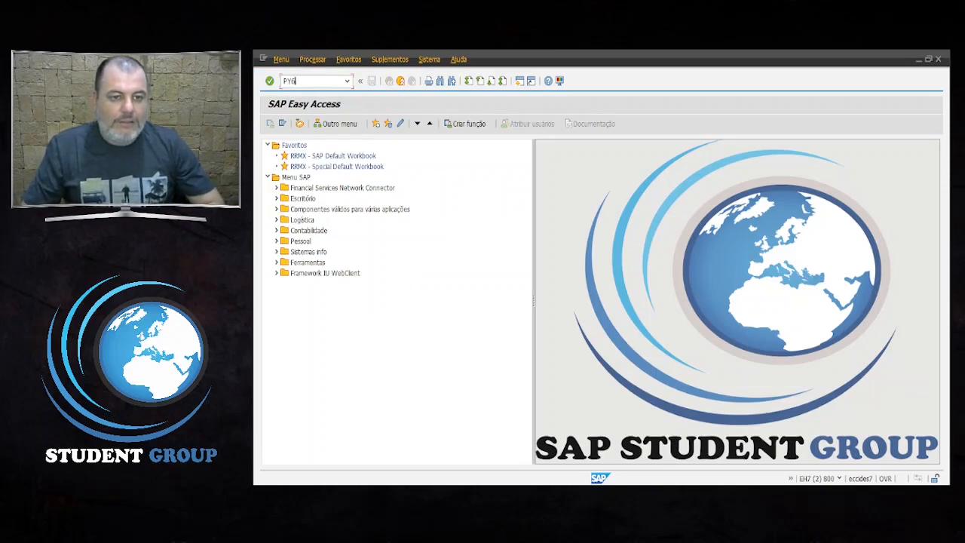
pyautogui.press('BackSpace')
pyautogui.press('BackSpace')
pyautogui.press('BackSpace')
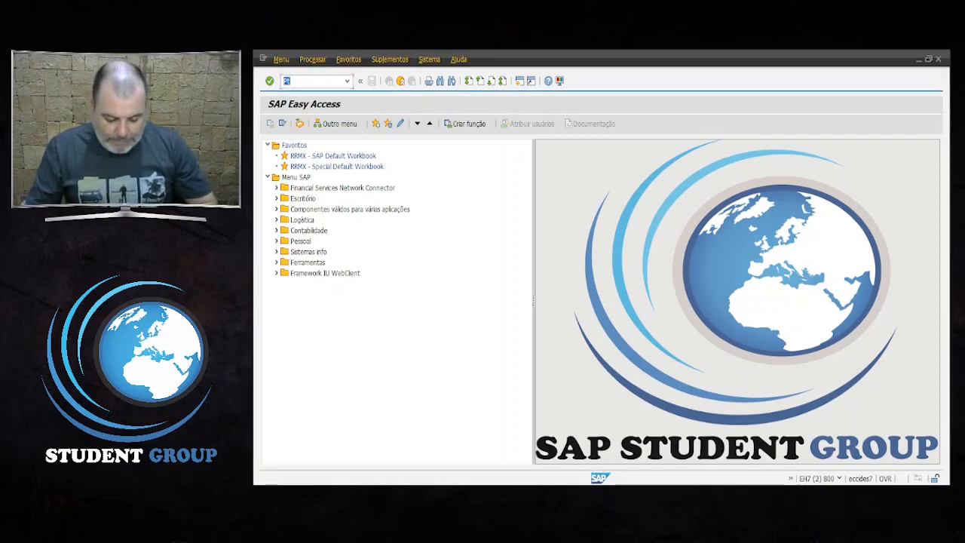
pyautogui.write('T66')
pyautogui.press('Return')
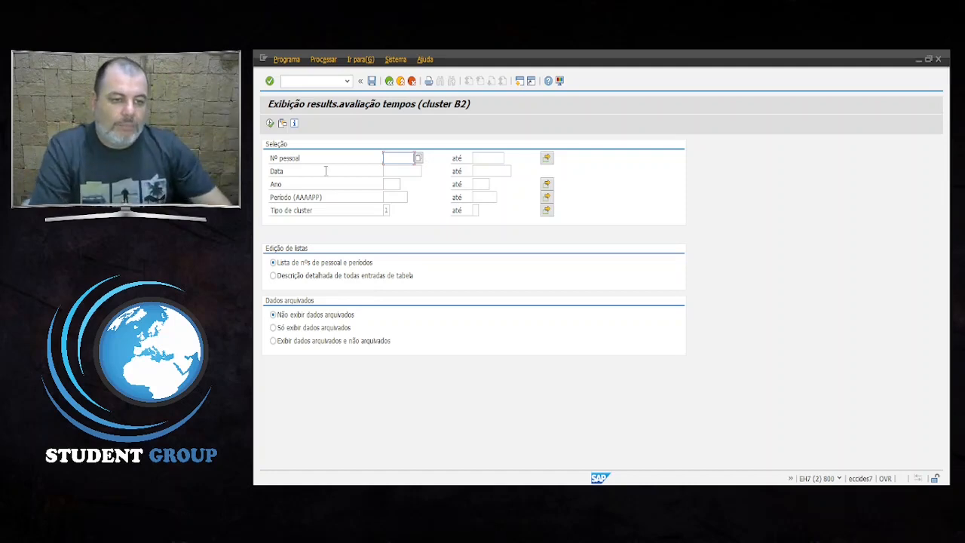
# Leave the cluster B2 results display and open time data maintenance transaction PA61.
pyautogui.click(390, 81)
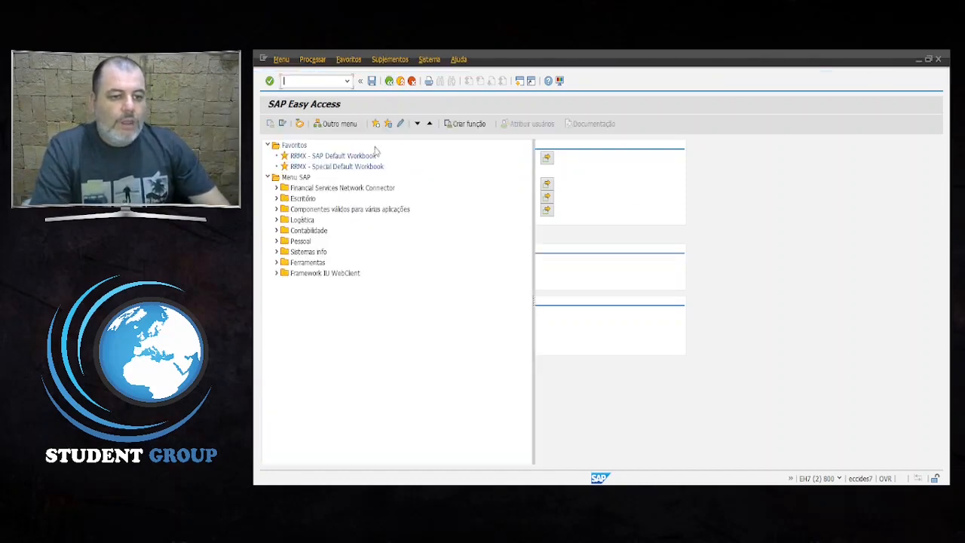
pyautogui.write('PA61')
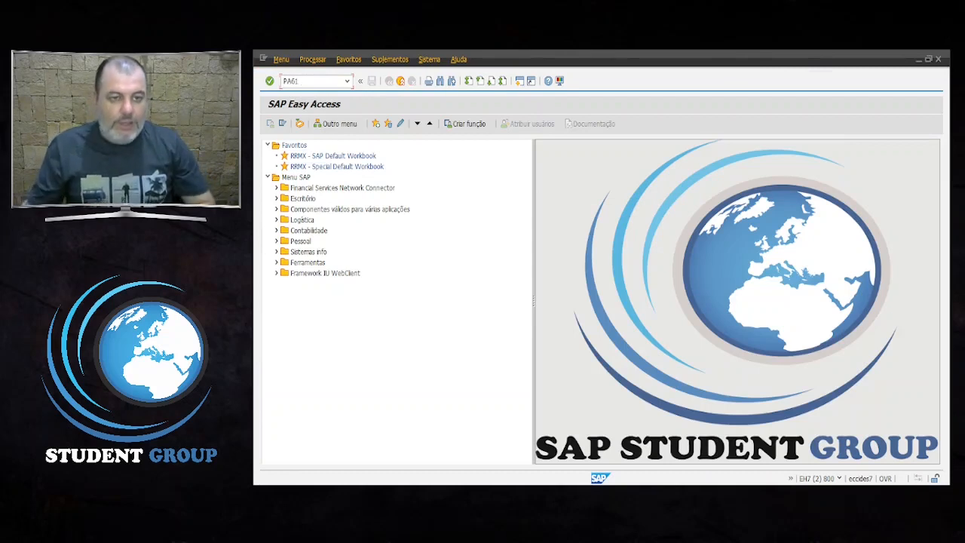
pyautogui.press('Return')
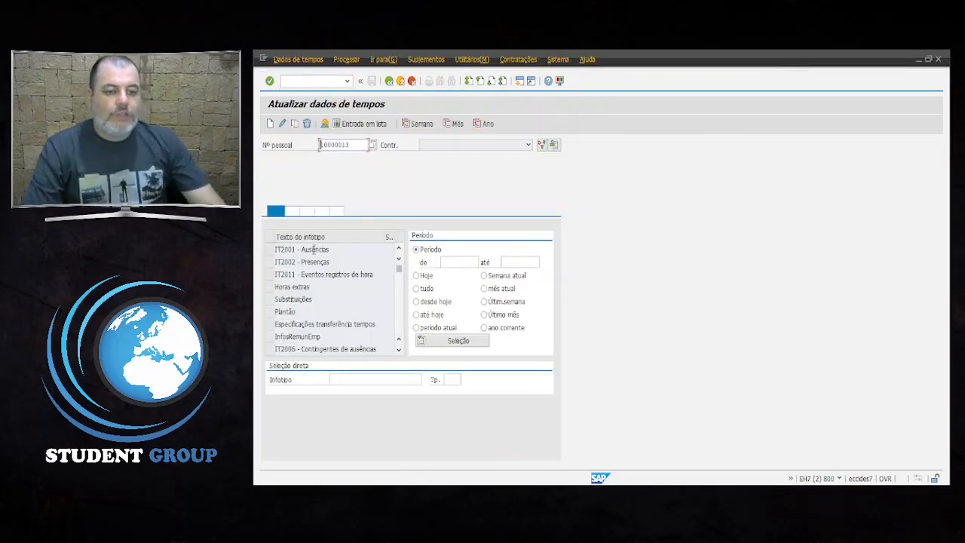
# Select infotype IT2011 - Eventos registros de hora and try to create a record for the employee.
pyautogui.click(311, 262)
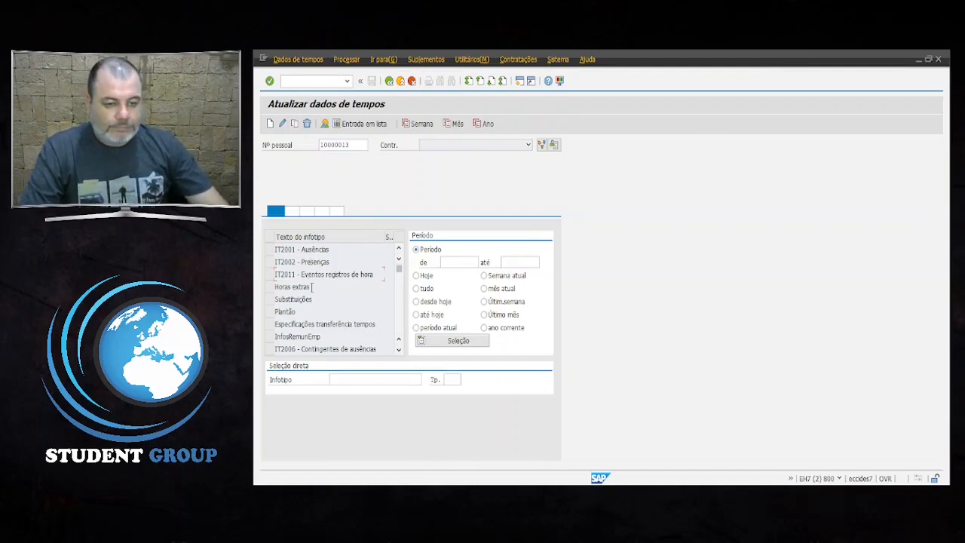
pyautogui.click(291, 337)
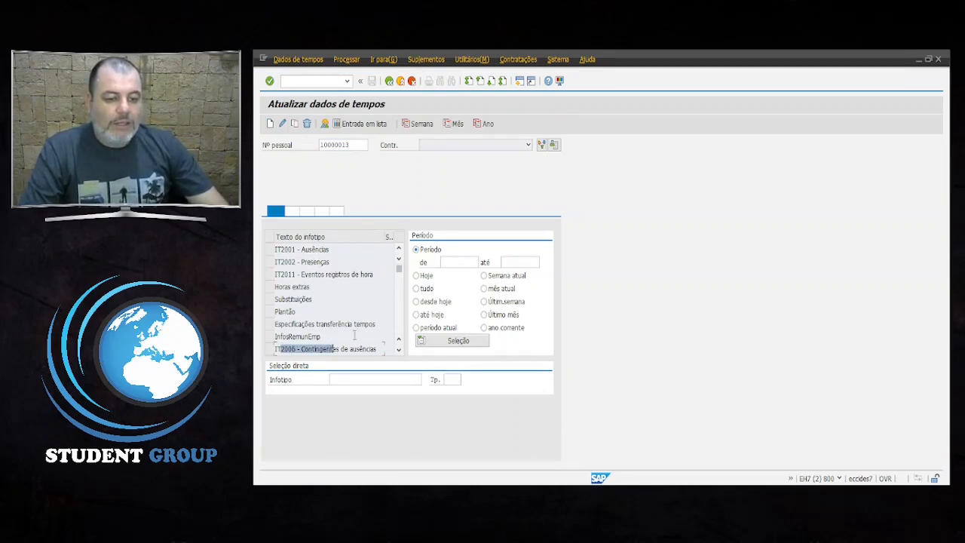
pyautogui.click(348, 145)
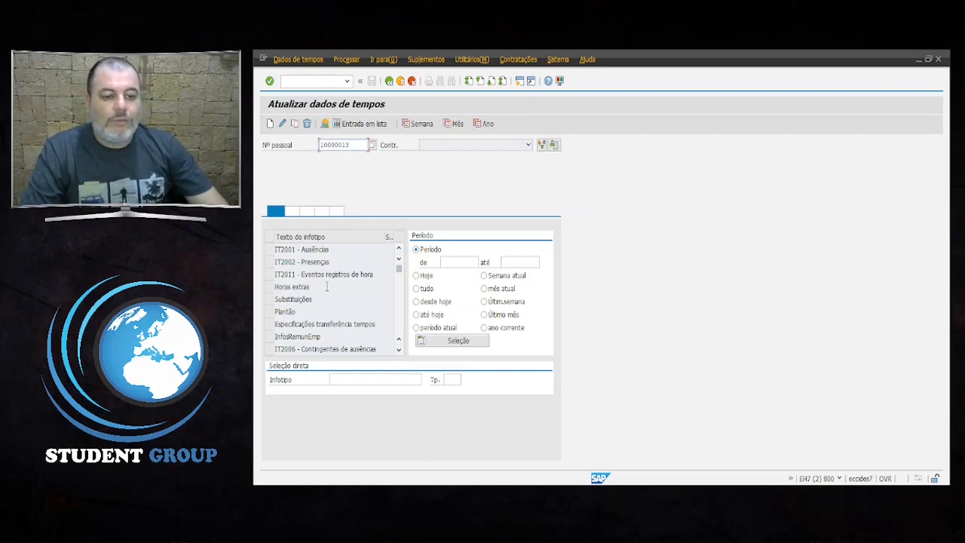
pyautogui.click(355, 289)
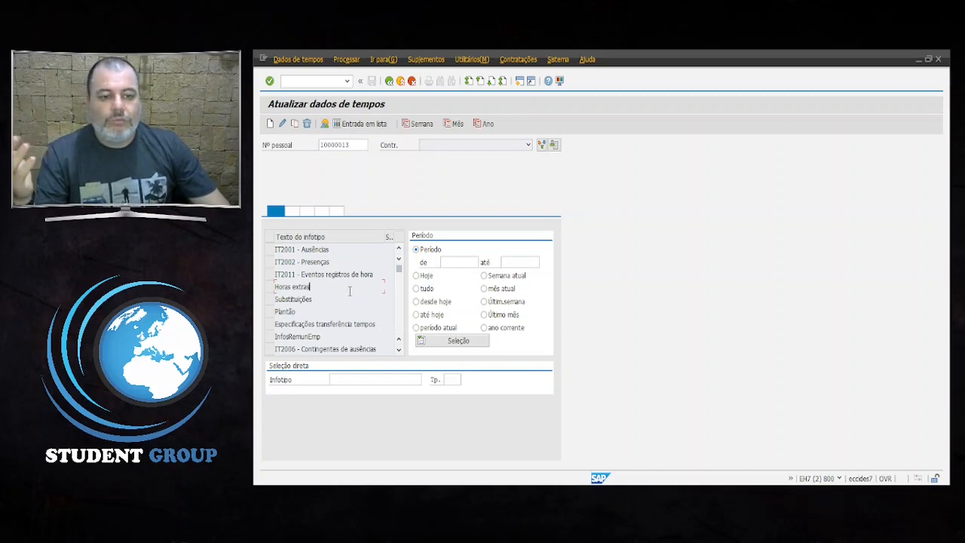
pyautogui.click(270, 276)
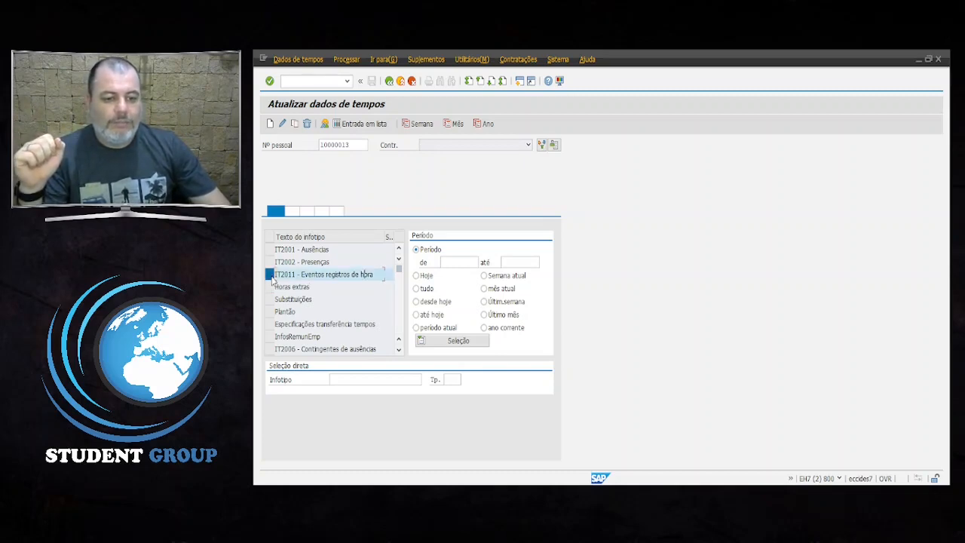
pyautogui.click(421, 124)
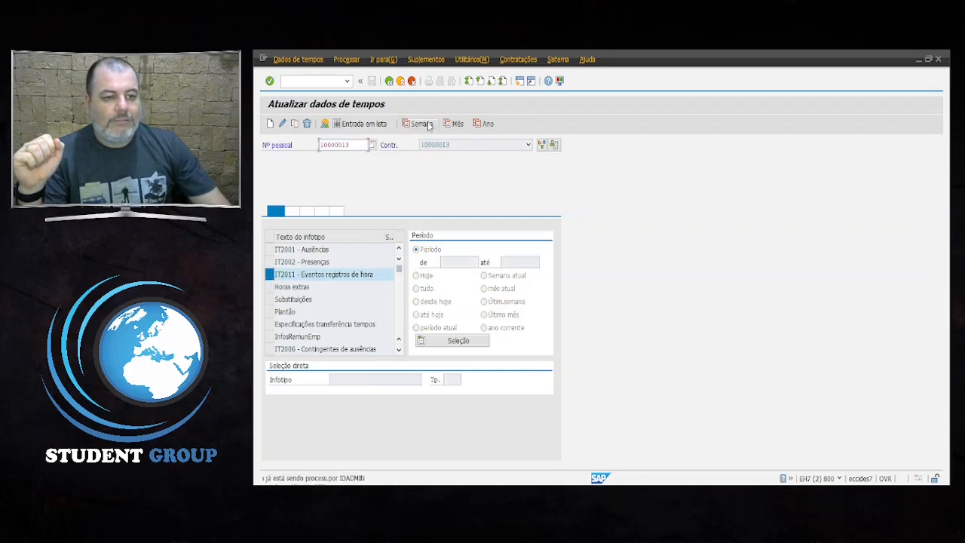
pyautogui.click(269, 125)
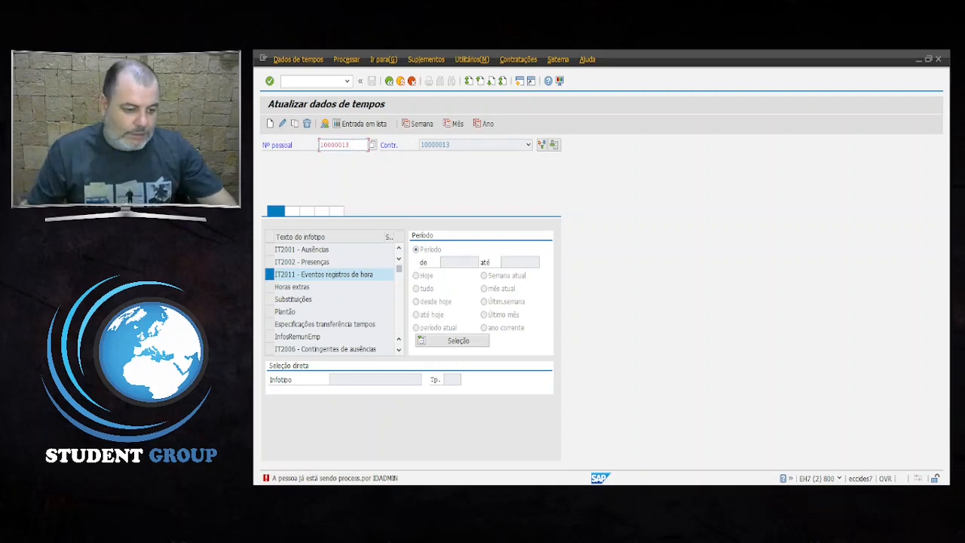
# Exit HR master data maintenance in the other SAP session and return to the time data maintenance session.
pyautogui.click(621, 482)
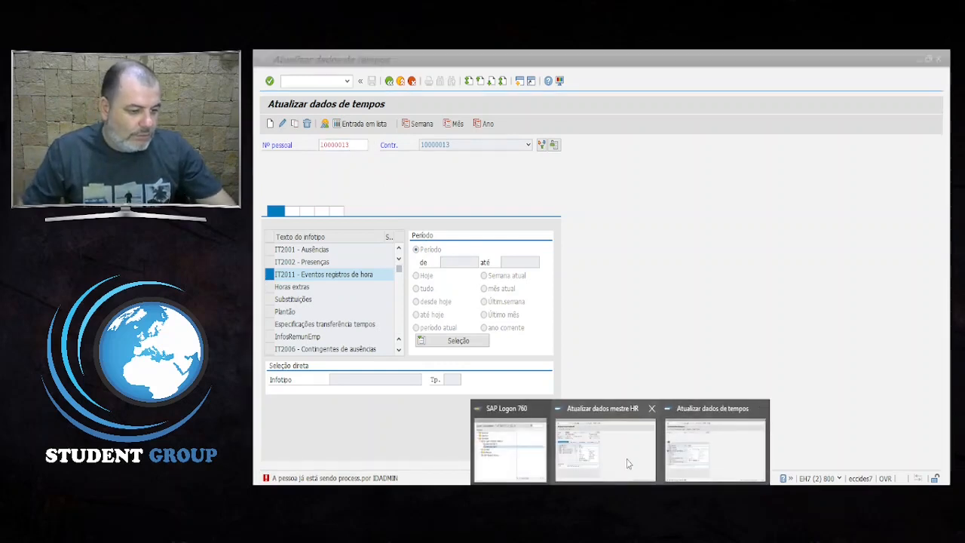
pyautogui.click(629, 460)
pyautogui.press('F3')
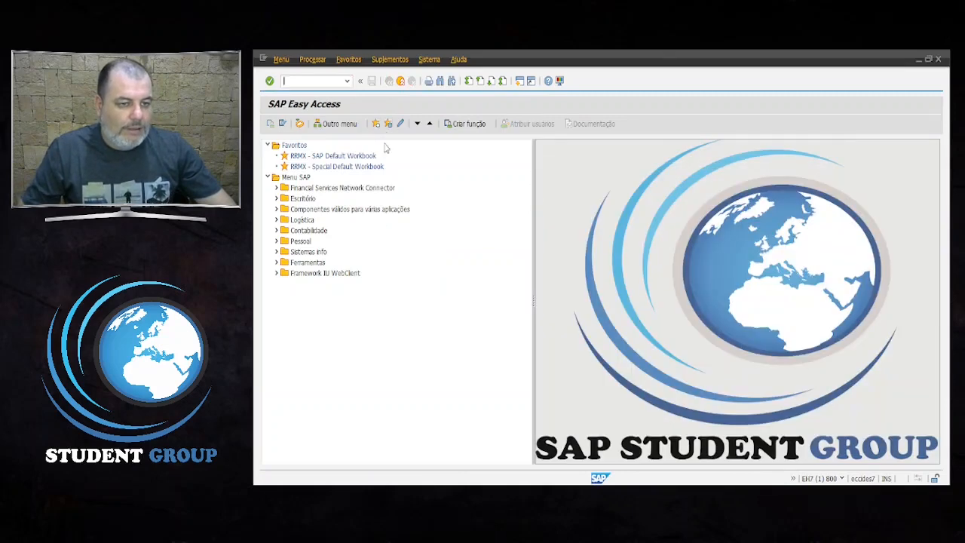
pyautogui.hotkey('alt', 'Tab')
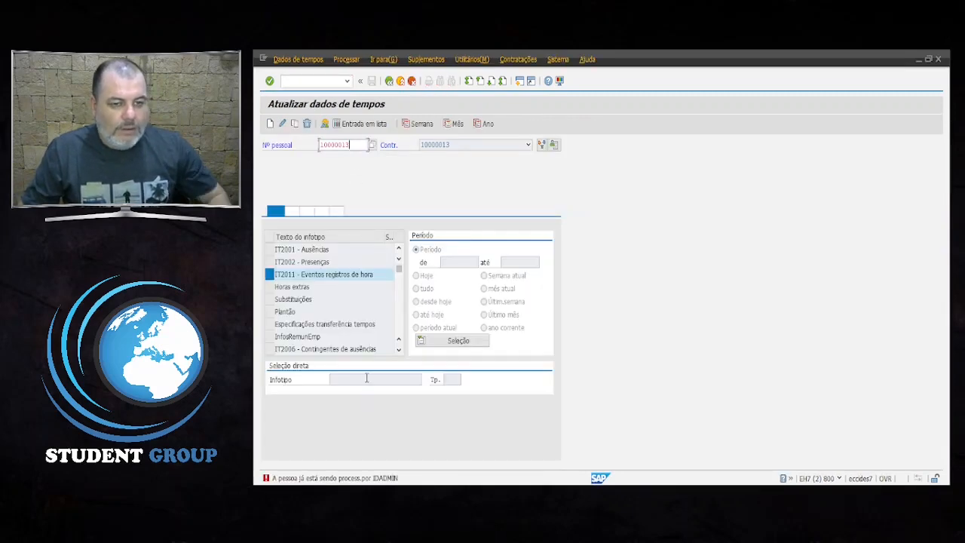
# Open a new IT2011 time event record for the employee, review its entry fields, and leave without saving.
pyautogui.press('F5')
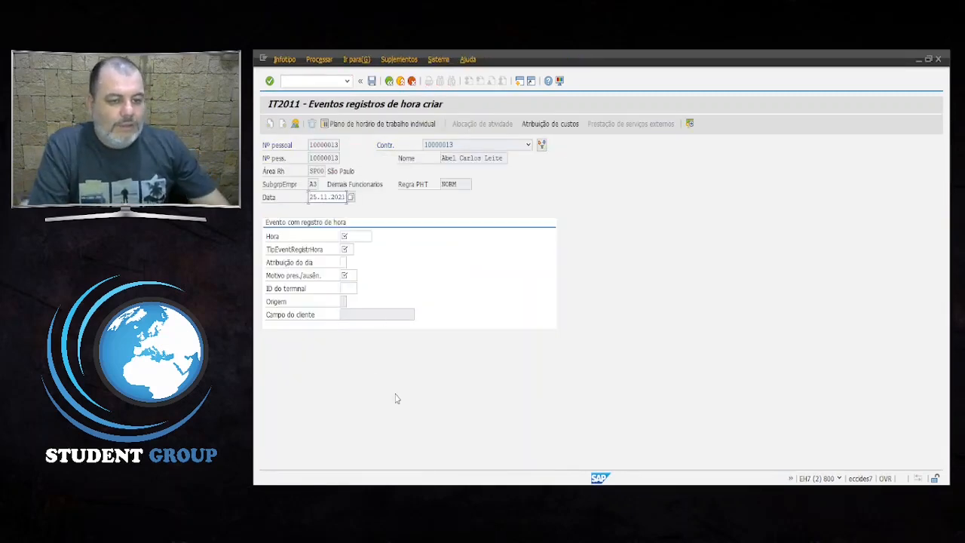
pyautogui.press('Tab')
pyautogui.press('Tab')
pyautogui.press('Tab')
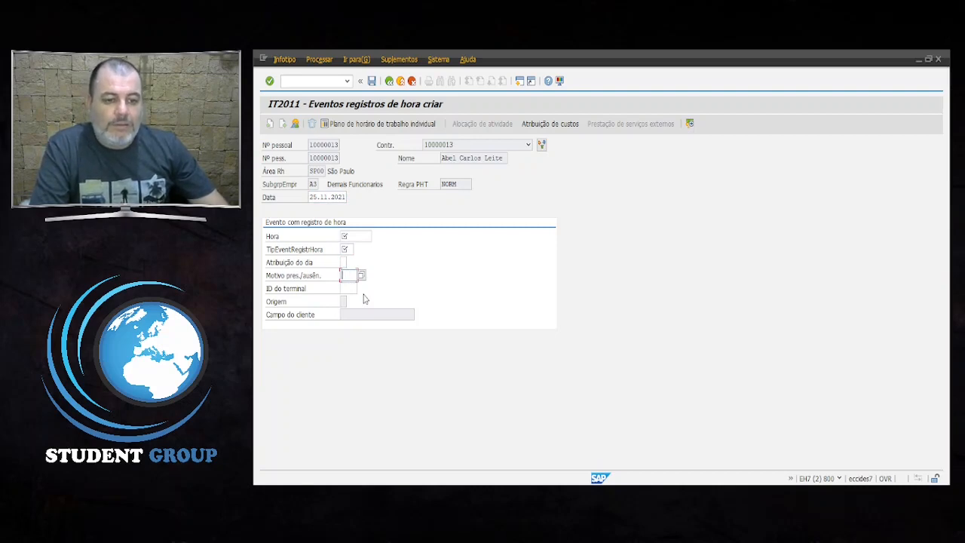
pyautogui.click(389, 81)
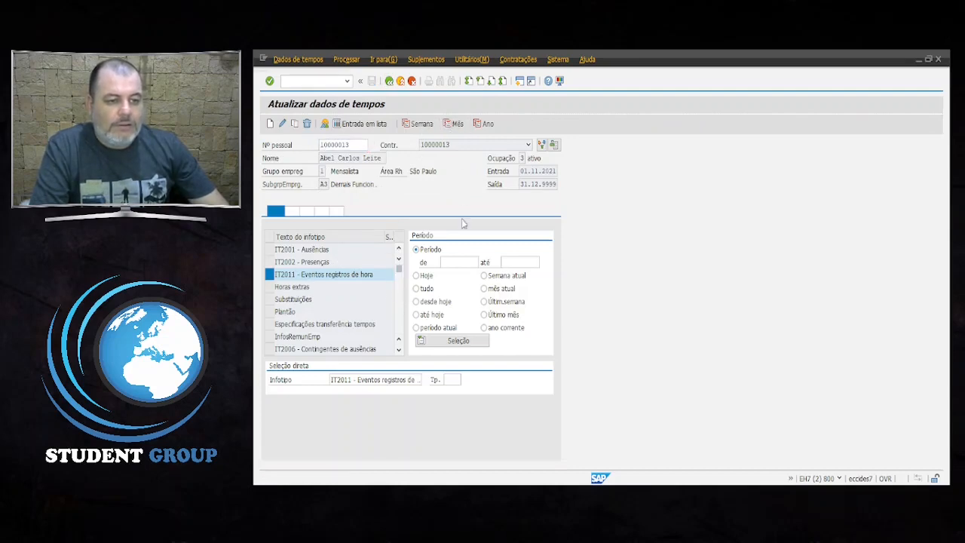
# View the employee's monthly work schedule calendar and exit time data maintenance.
pyautogui.doubleClick(347, 272)
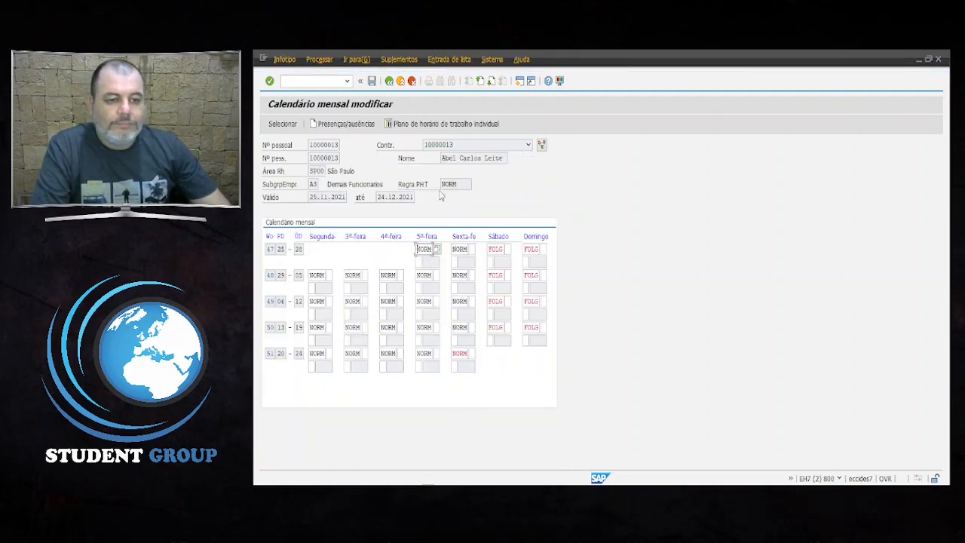
pyautogui.click(389, 81)
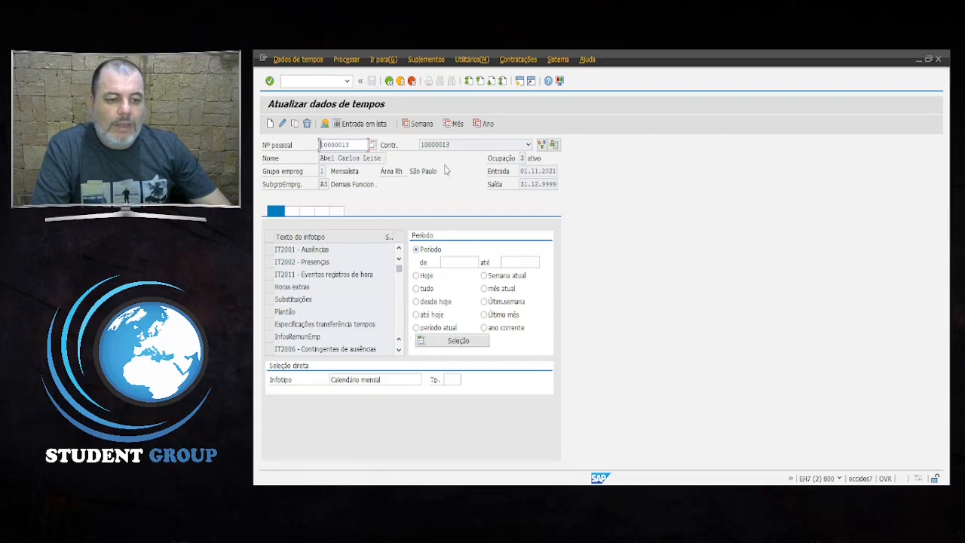
pyautogui.click(389, 81)
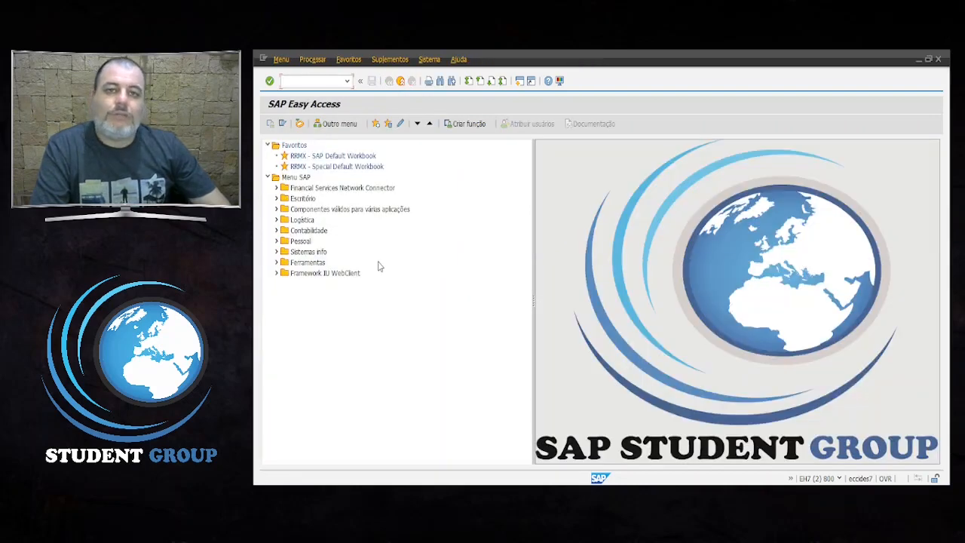